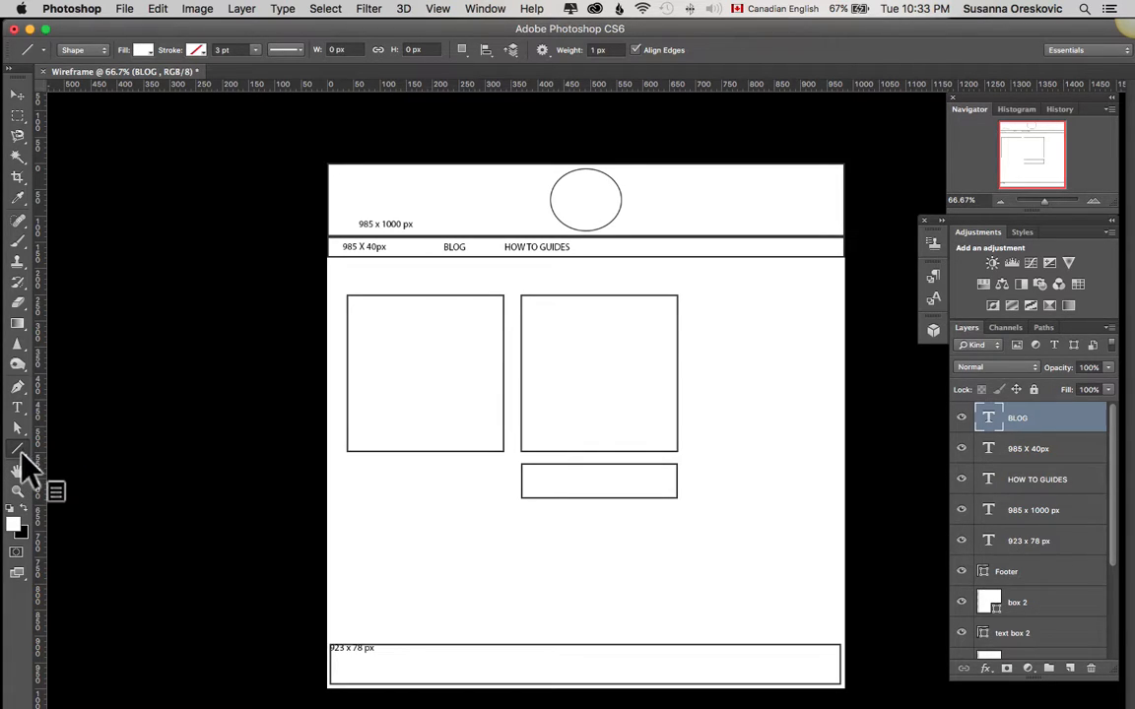
# Draw two crossing diagonal lines from corner to corner of the first large box with the Line tool.
pyautogui.click(19, 450)
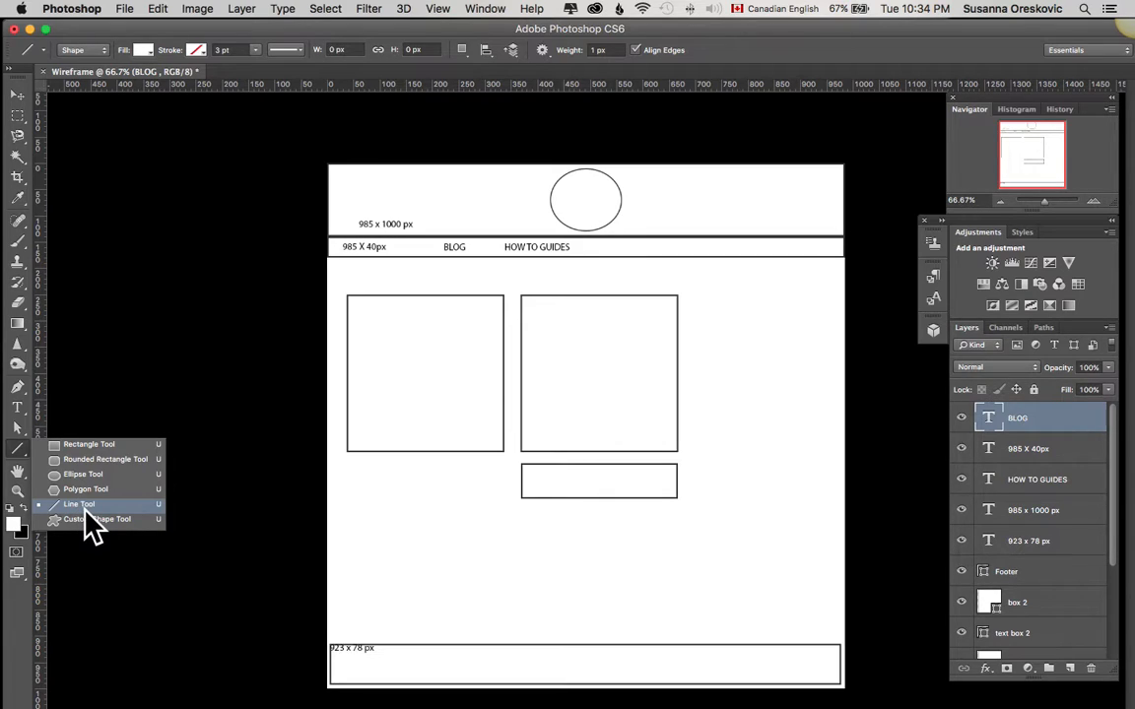
pyautogui.click(79, 505)
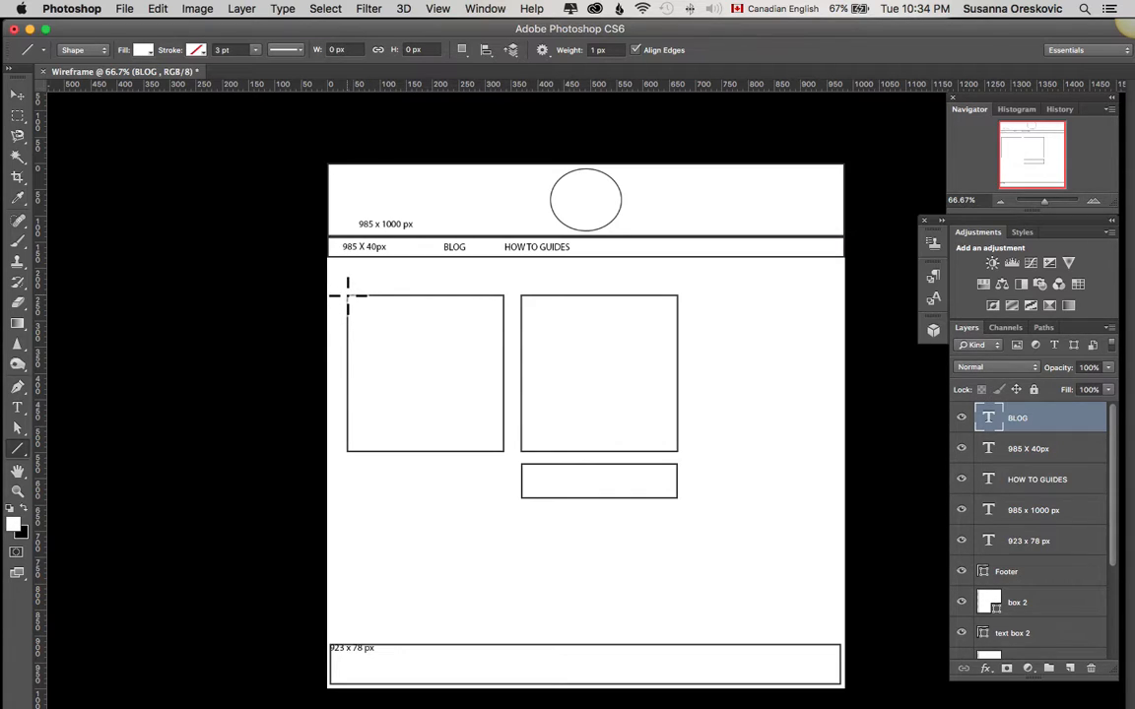
pyautogui.moveTo(346, 296); pyautogui.dragTo(500, 450)
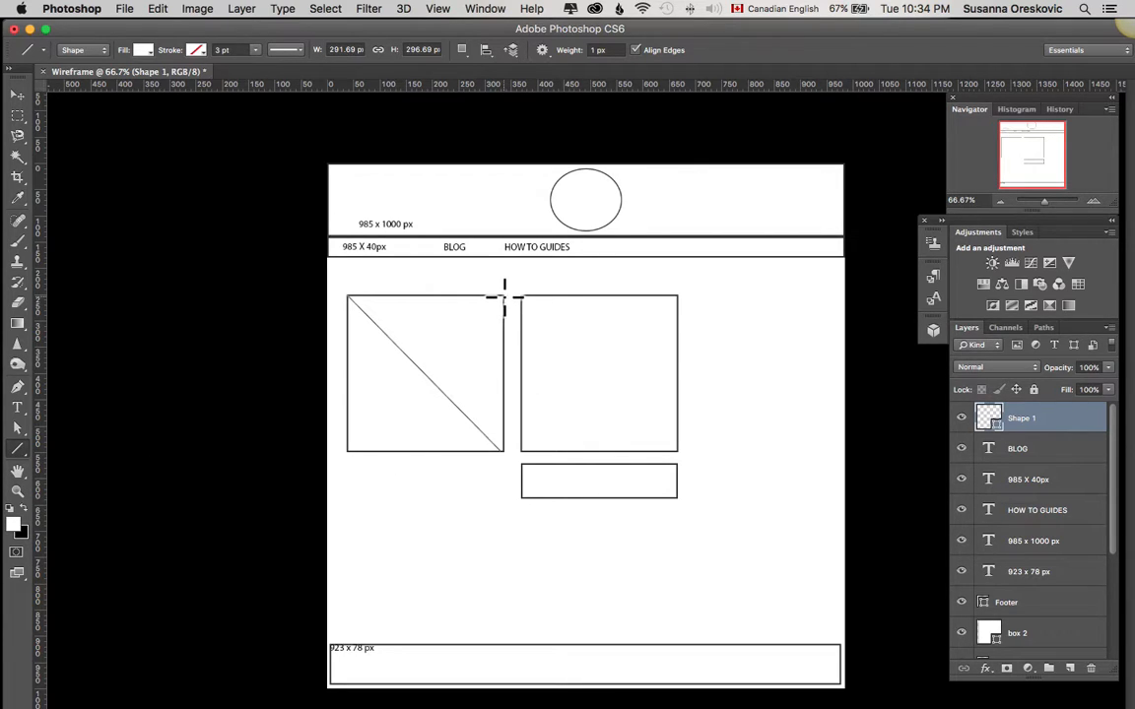
pyautogui.moveTo(504, 296); pyautogui.dragTo(350, 453)
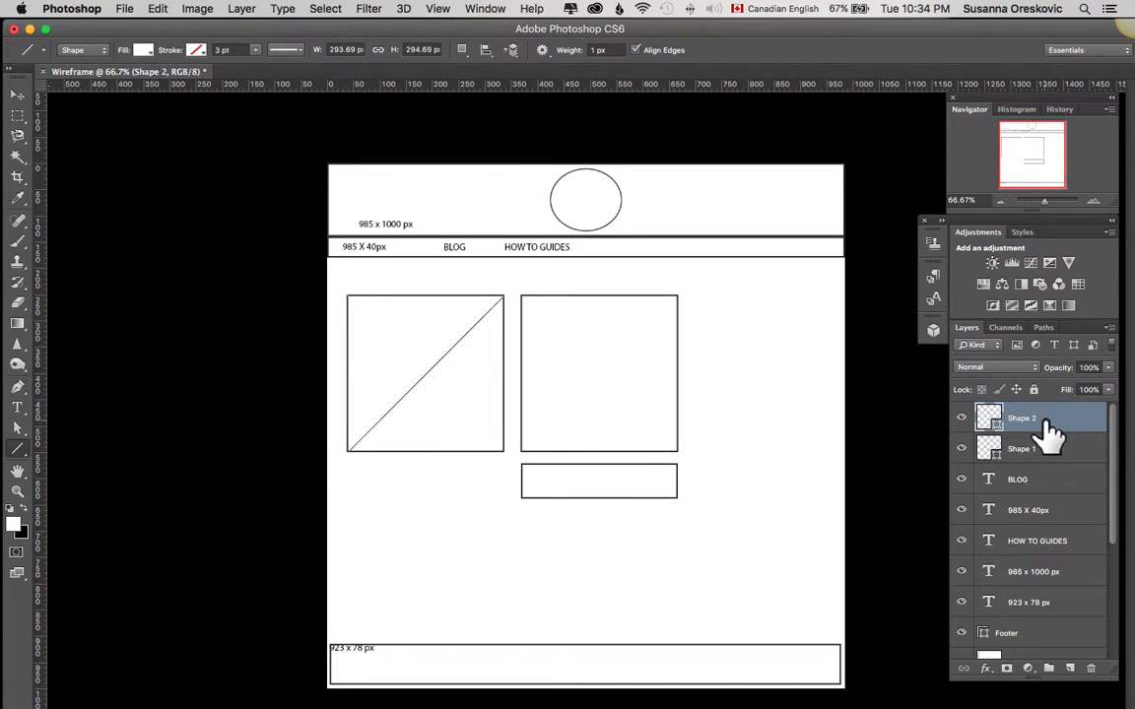
# Toggle the visibility of the two diagonal line layers and select each one to check which line it holds.
pyautogui.click(963, 419)
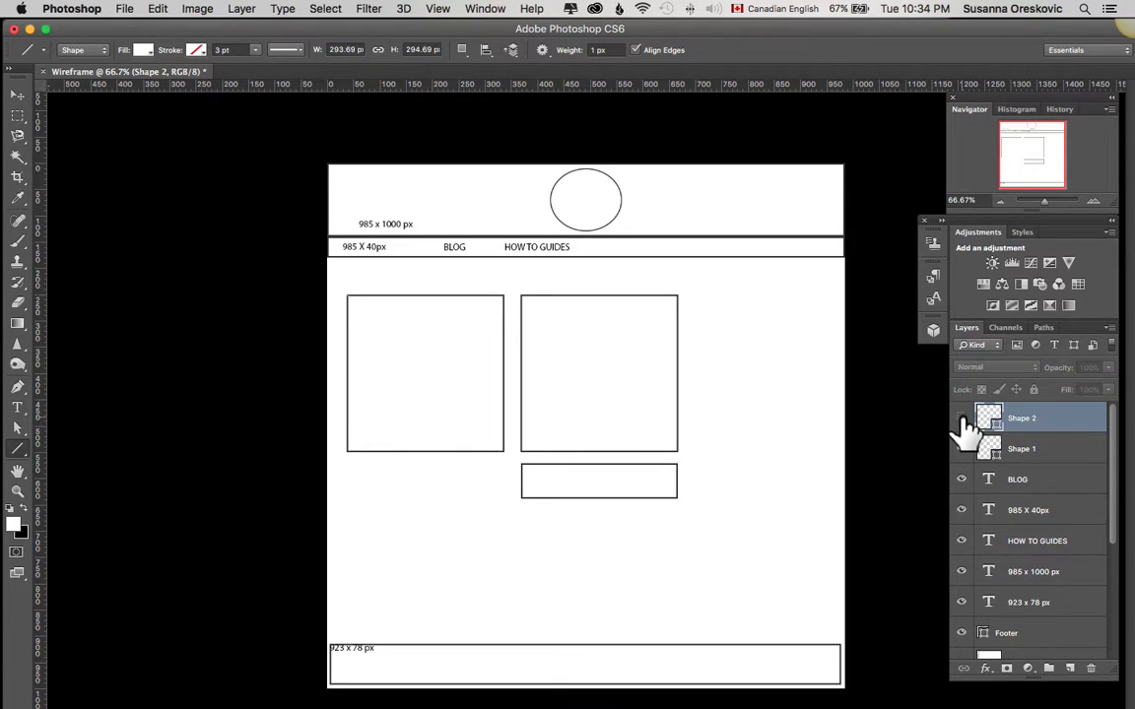
pyautogui.click(961, 449)
pyautogui.click(1052, 457)
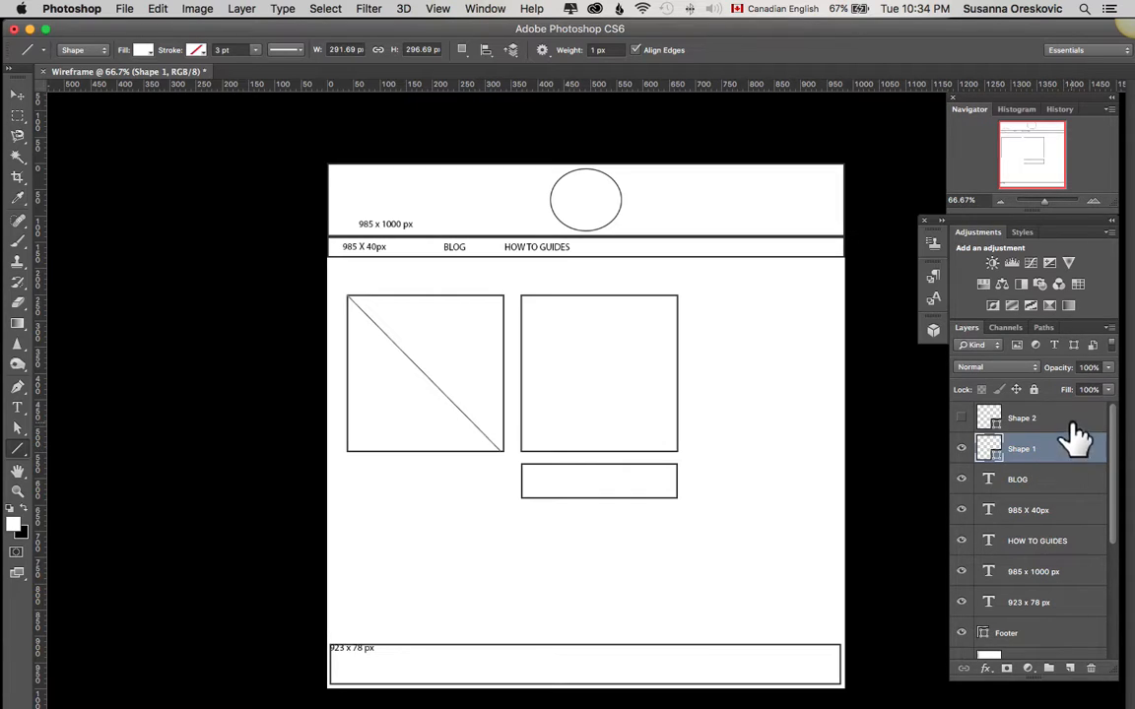
pyautogui.click(1060, 426)
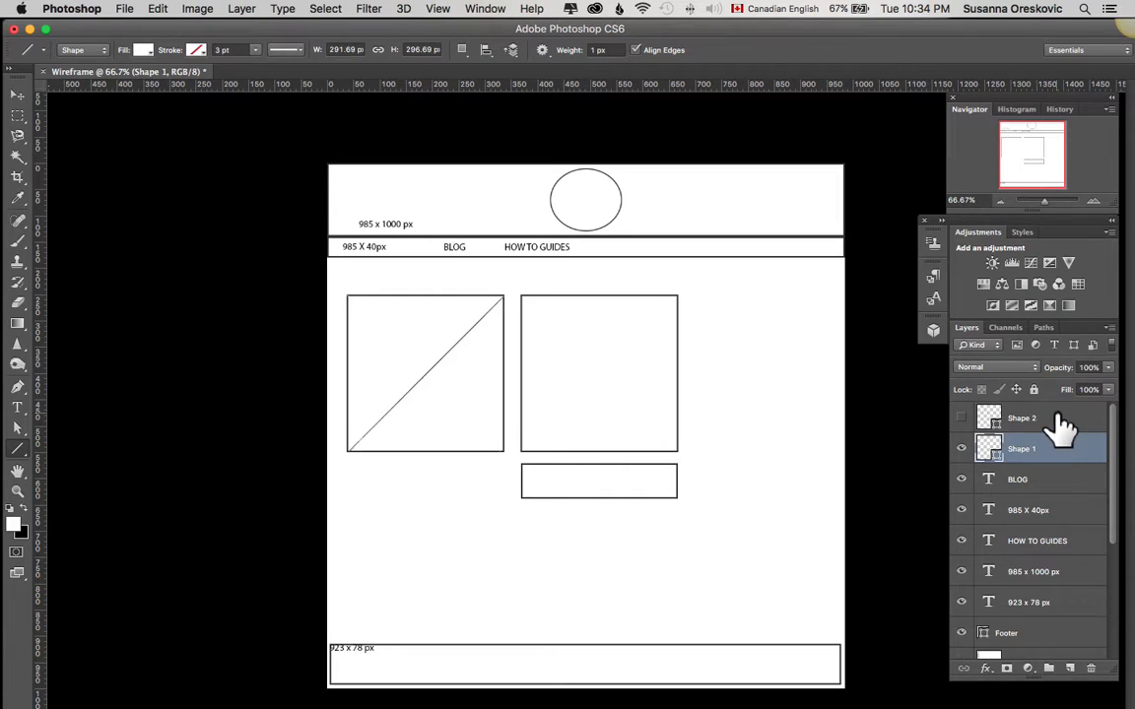
pyautogui.click(963, 419)
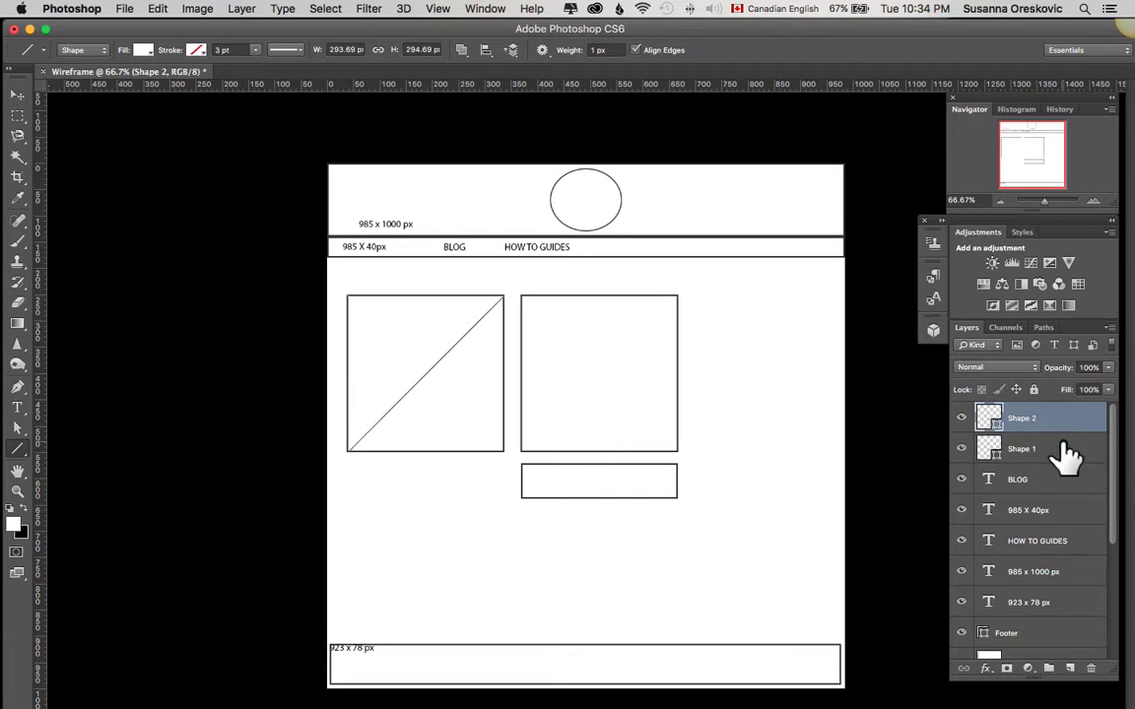
# Merge the two diagonal line shapes into one layer and rename it "image x 1".
pyautogui.keyDown('shift'); pyautogui.click(1062, 455); pyautogui.keyUp('shift')
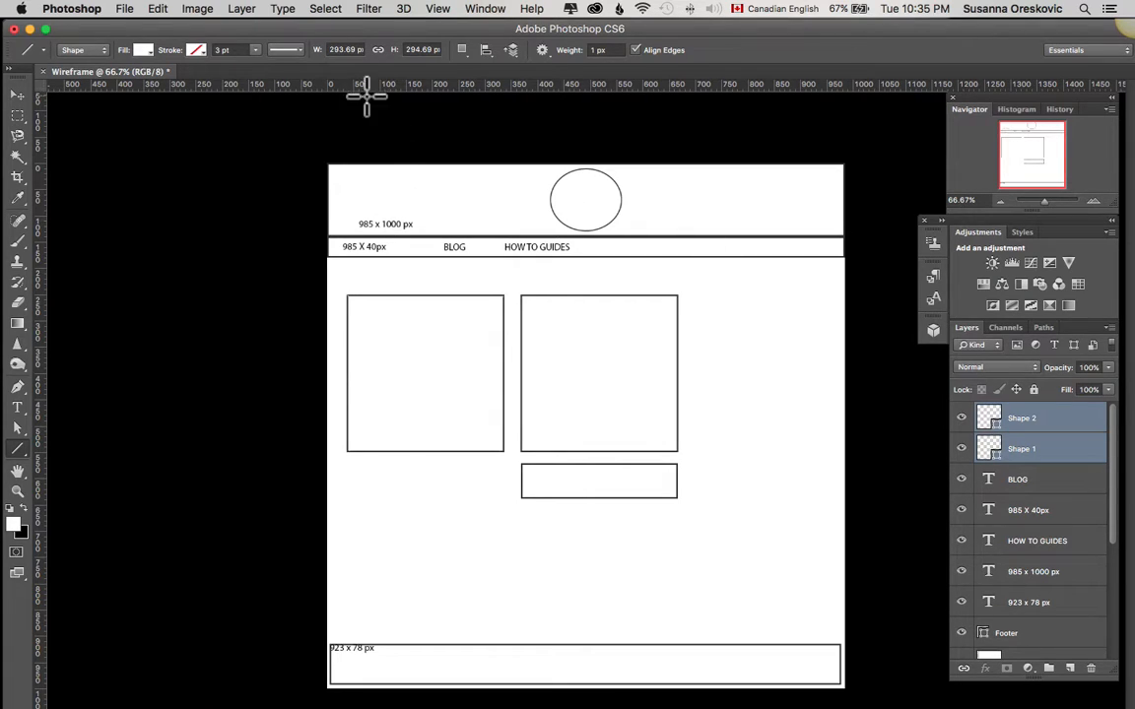
pyautogui.click(244, 10)
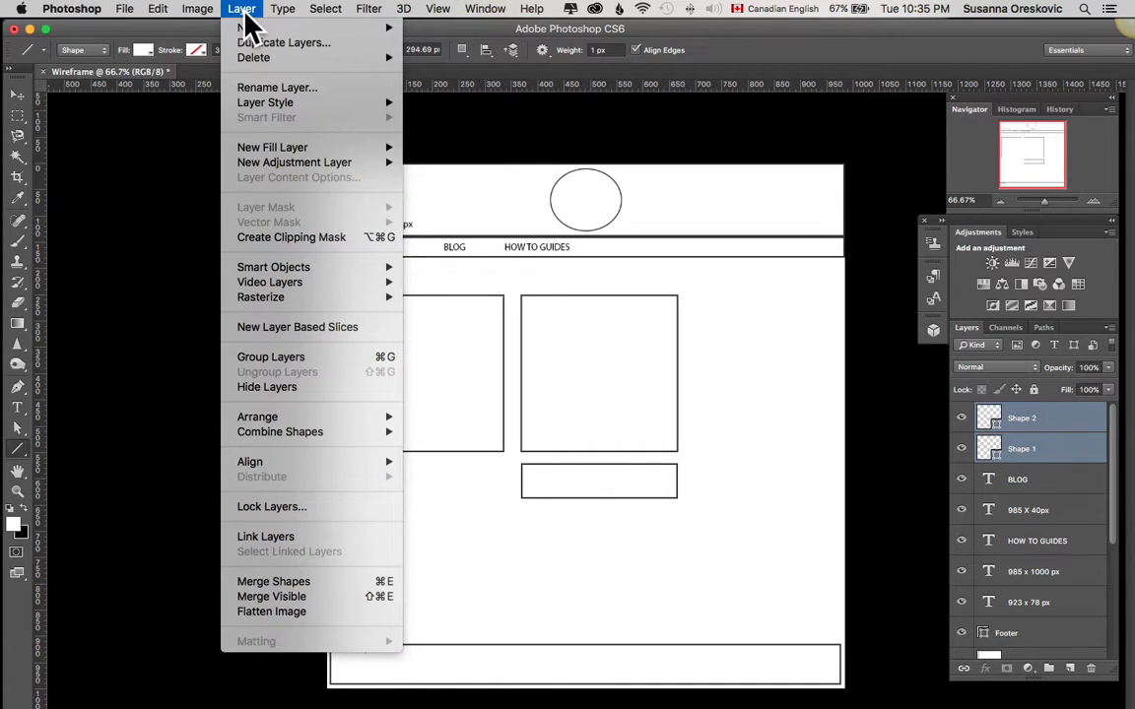
pyautogui.click(293, 583)
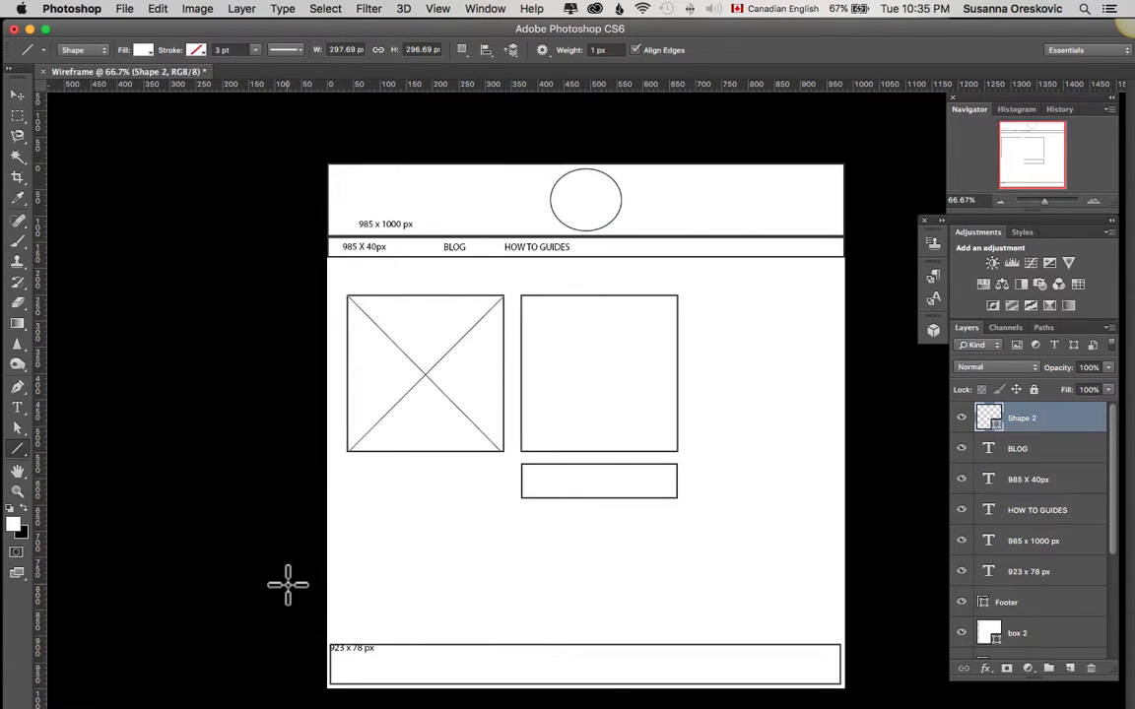
pyautogui.doubleClick(1023, 418)
pyautogui.press('BackSpace')
pyautogui.press('Return')
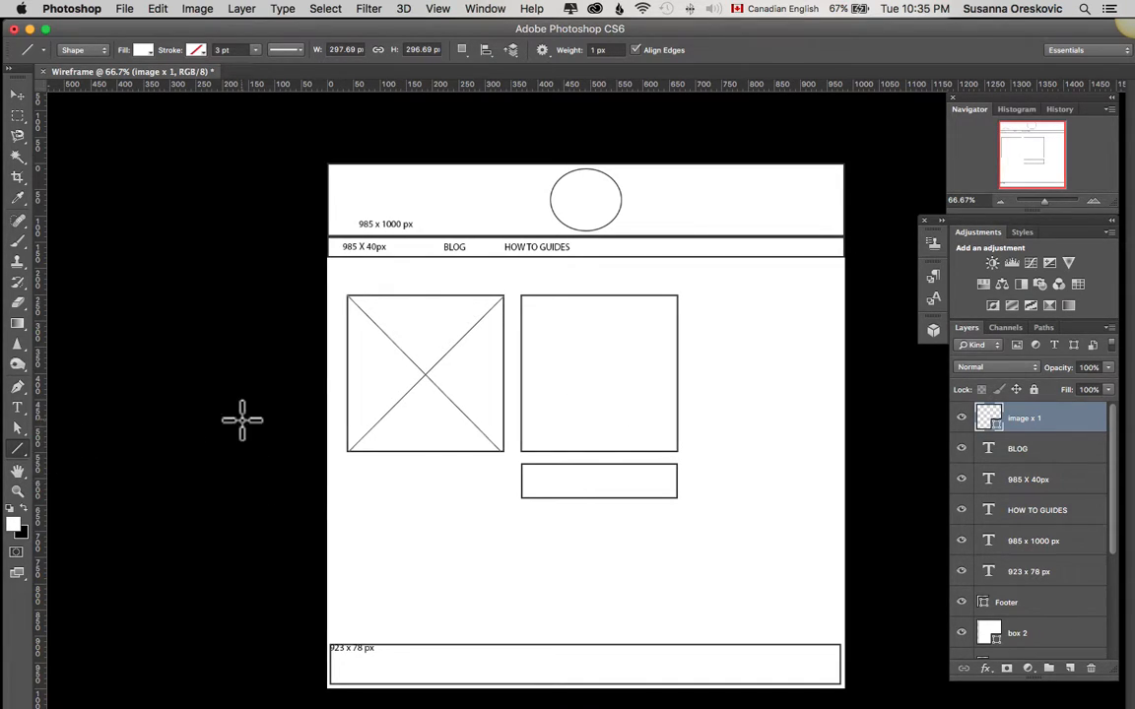
# Draw two corner-to-corner diagonal lines across the second large box and merge both shapes into one layer.
pyautogui.moveTo(521, 296); pyautogui.dragTo(676, 449)
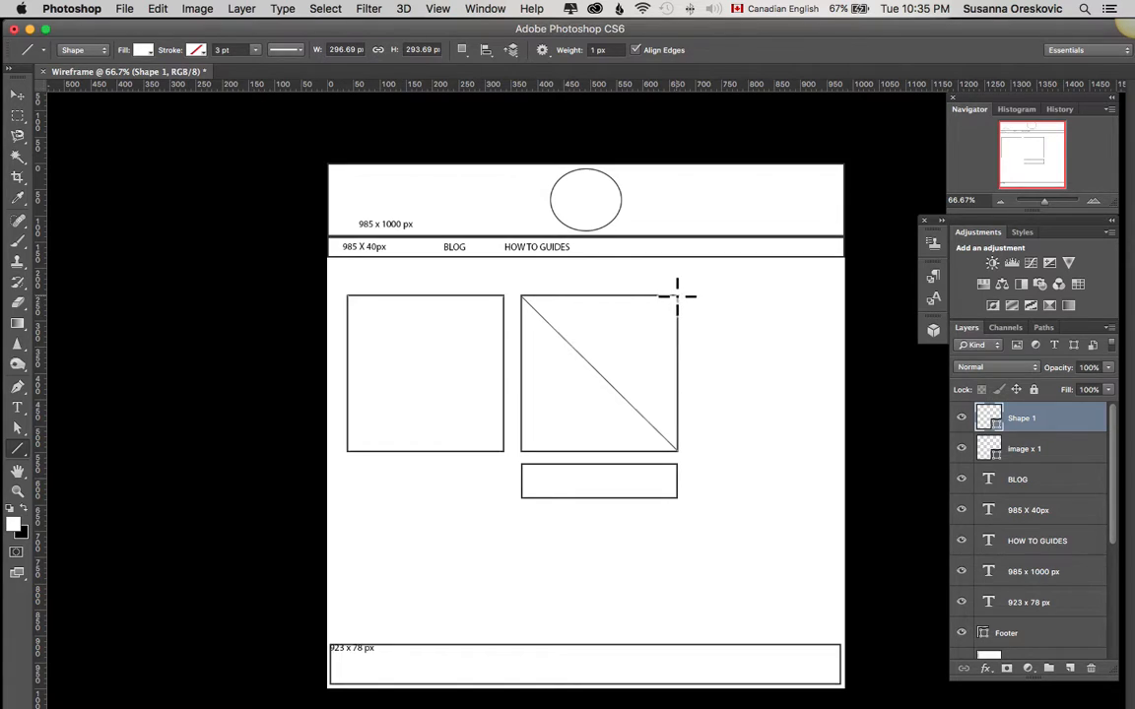
pyautogui.moveTo(677, 294); pyautogui.dragTo(520, 449)
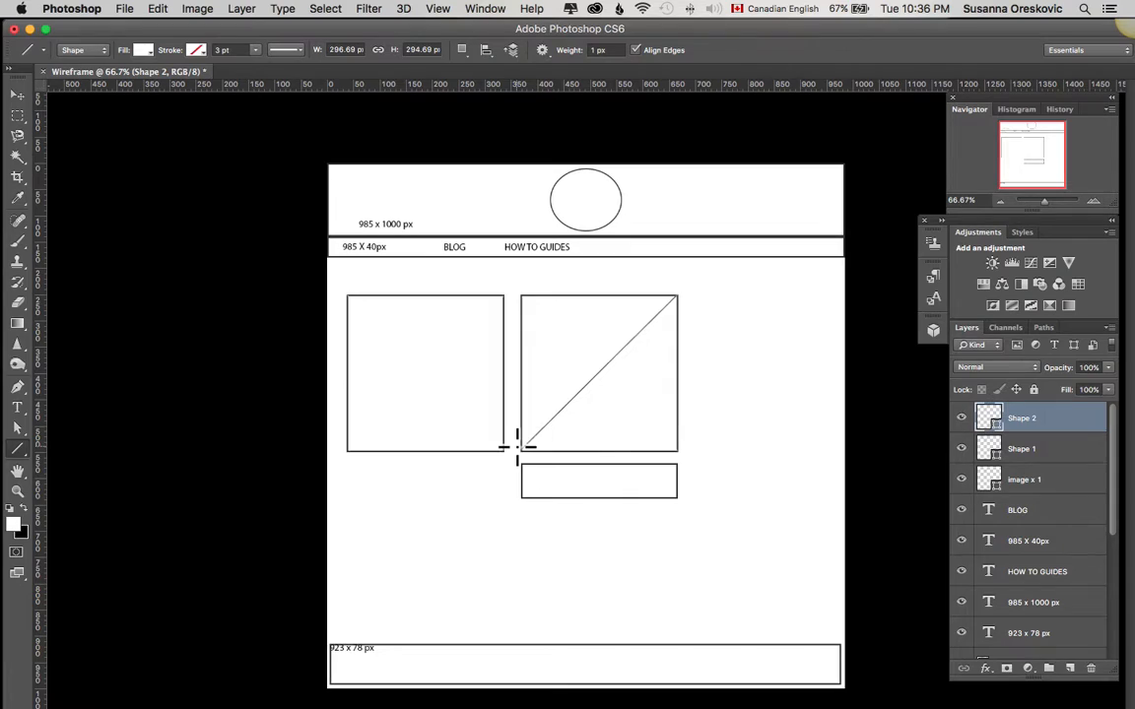
pyautogui.keyDown('shift'); pyautogui.click(1076, 456); pyautogui.keyUp('shift')
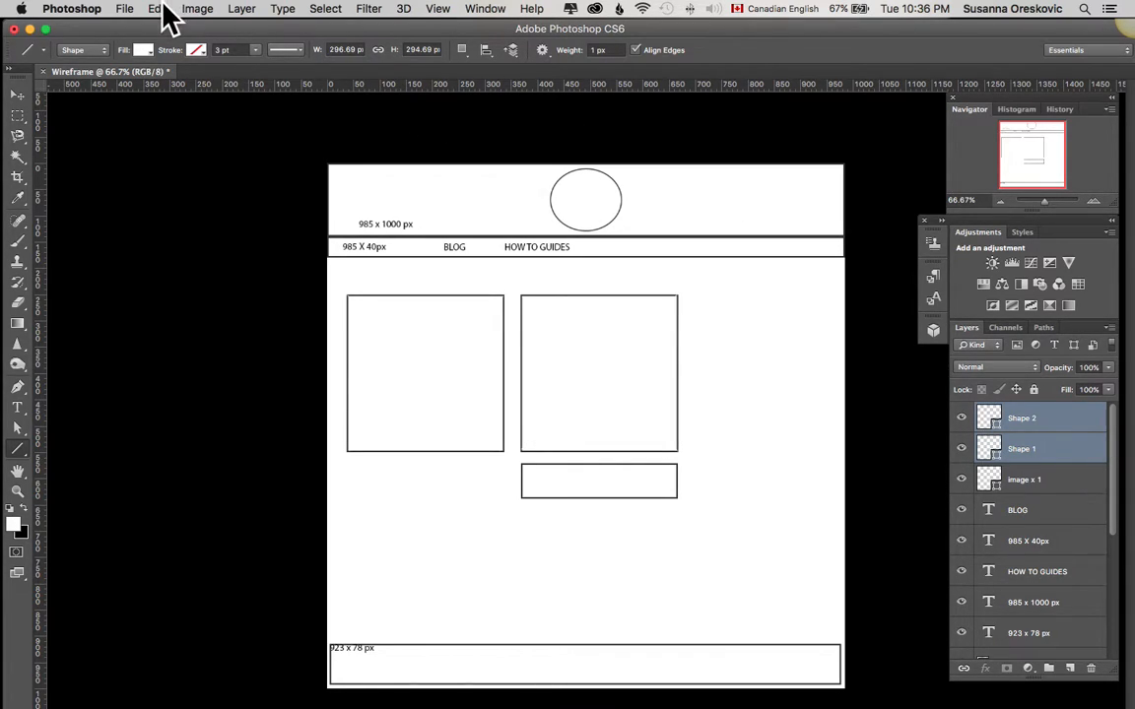
pyautogui.click(242, 12)
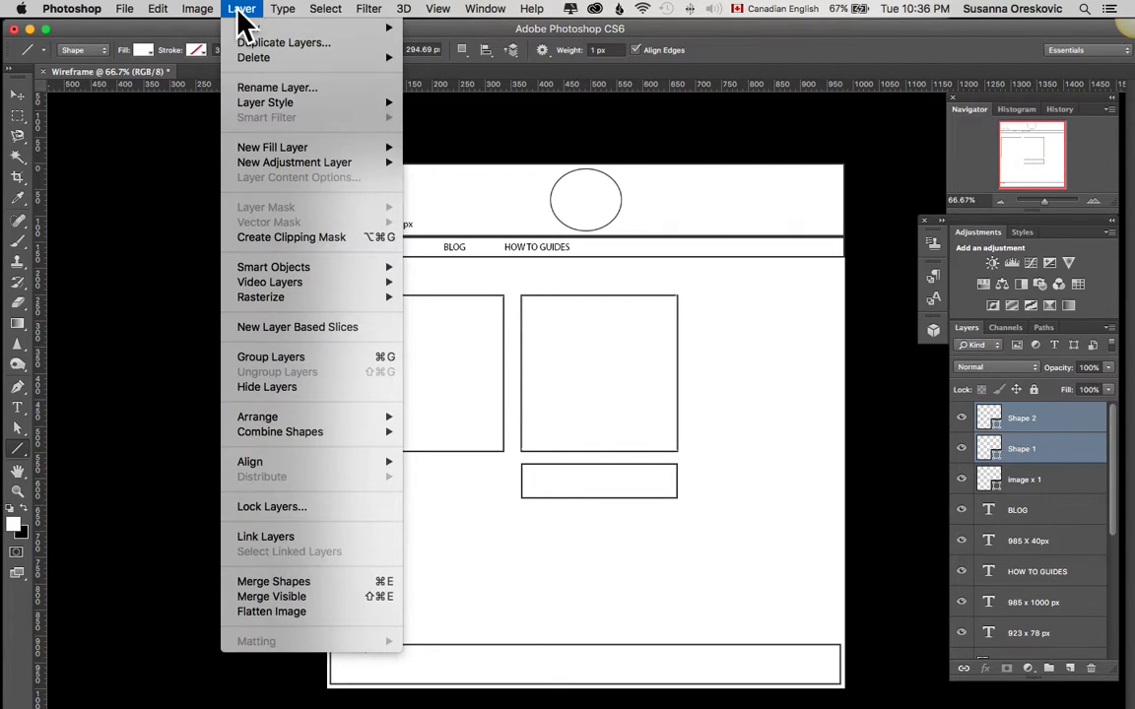
pyautogui.click(308, 581)
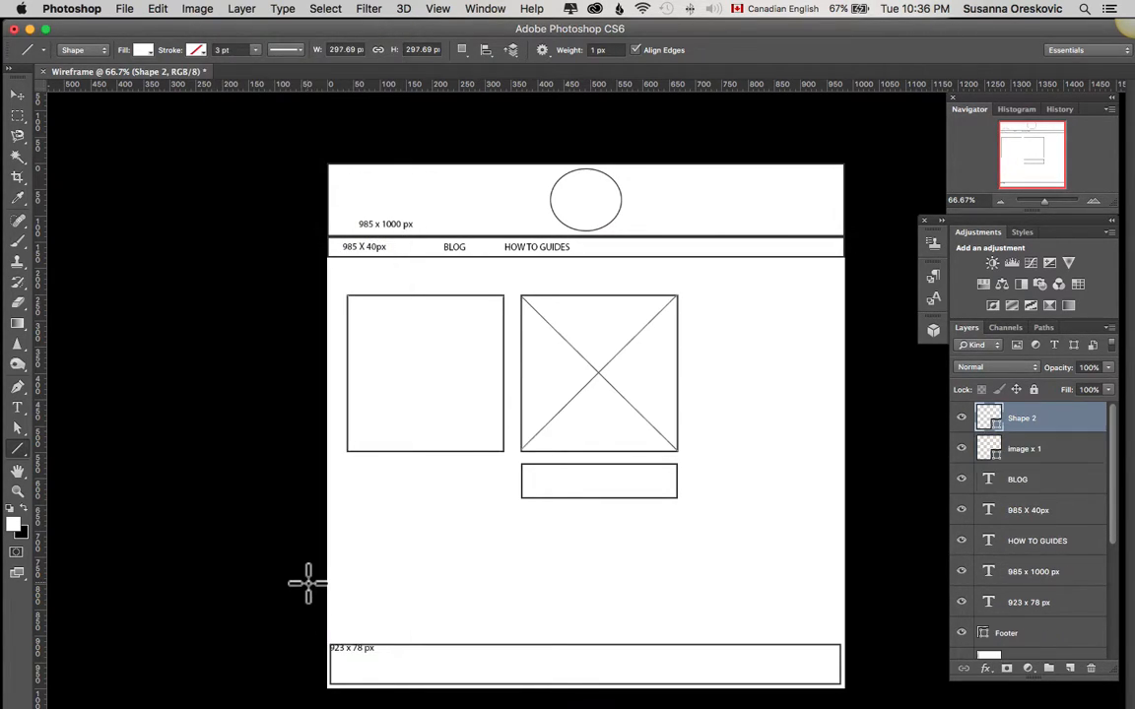
# Rename the second box's merged diagonal layer as "image x 2".
pyautogui.doubleClick(1022, 418)
pyautogui.write('imag')
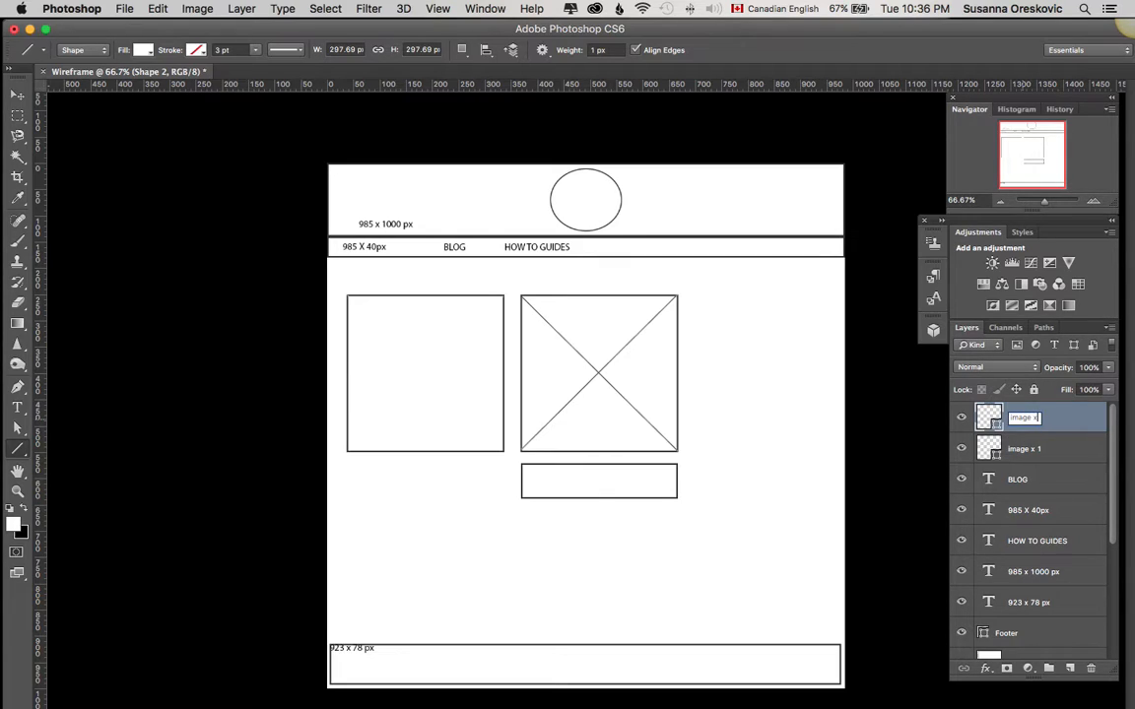
pyautogui.press('Return')
# Examine which box's diagonals belong to the image x 1 and image x 2 layers by selecting them in turn.
pyautogui.click(1052, 457)
pyautogui.click(1062, 426)
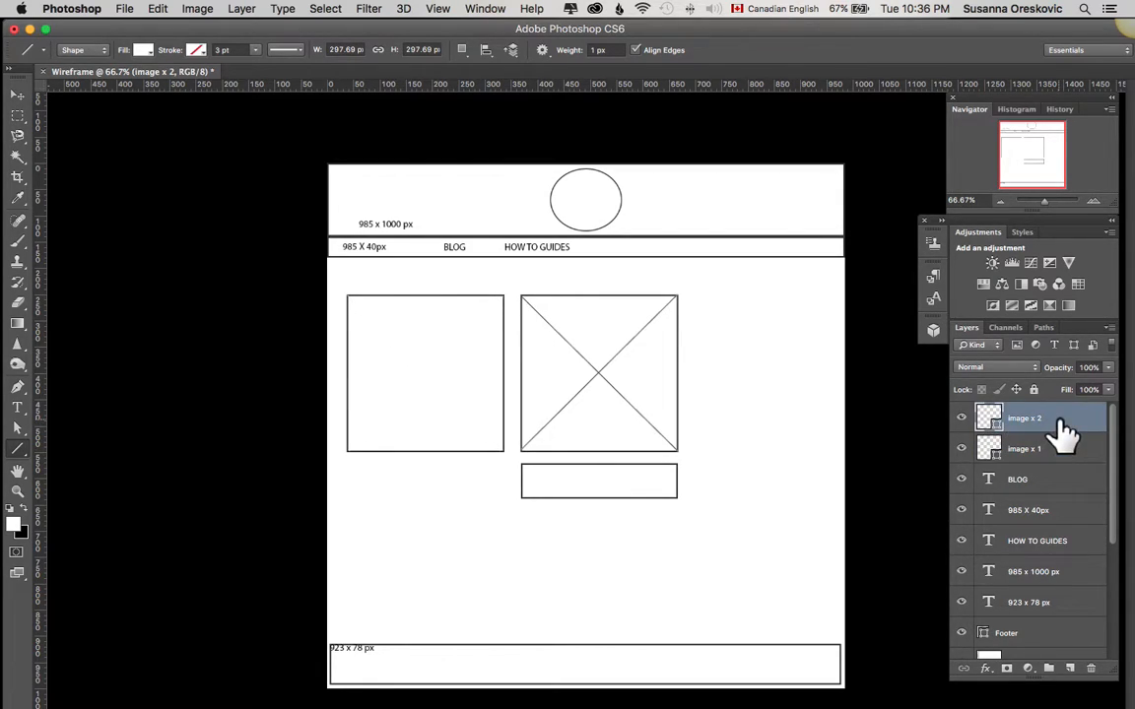
pyautogui.click(1065, 455)
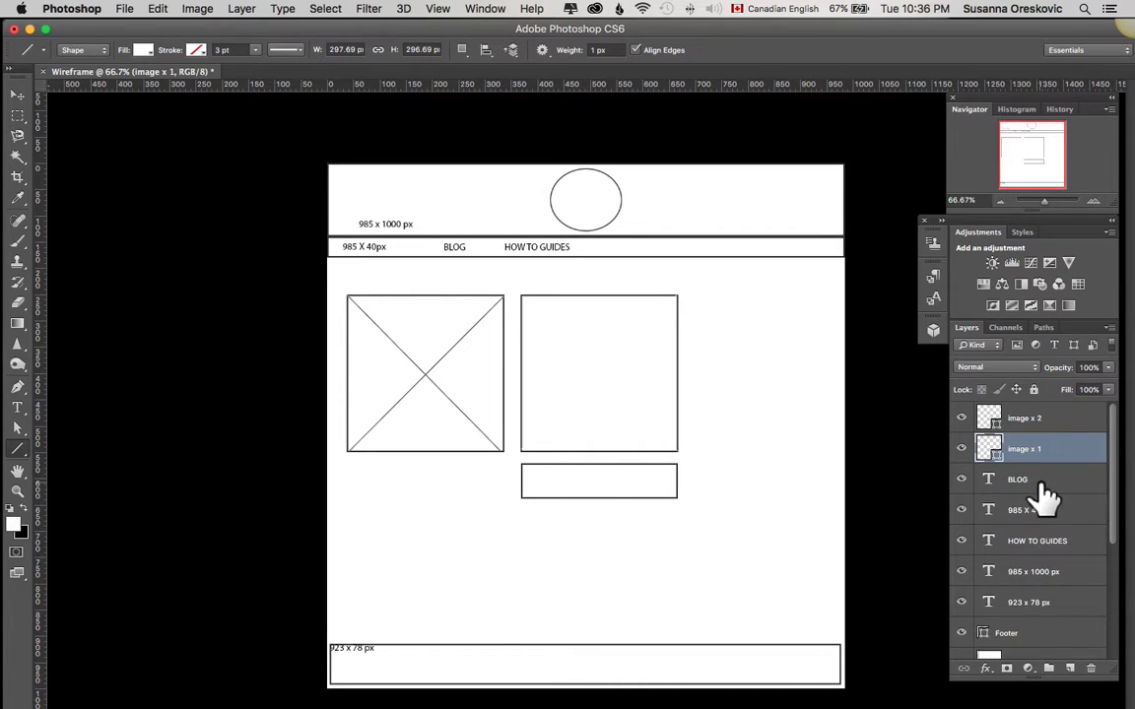
pyautogui.click(1032, 480)
pyautogui.click(1064, 450)
pyautogui.click(1063, 420)
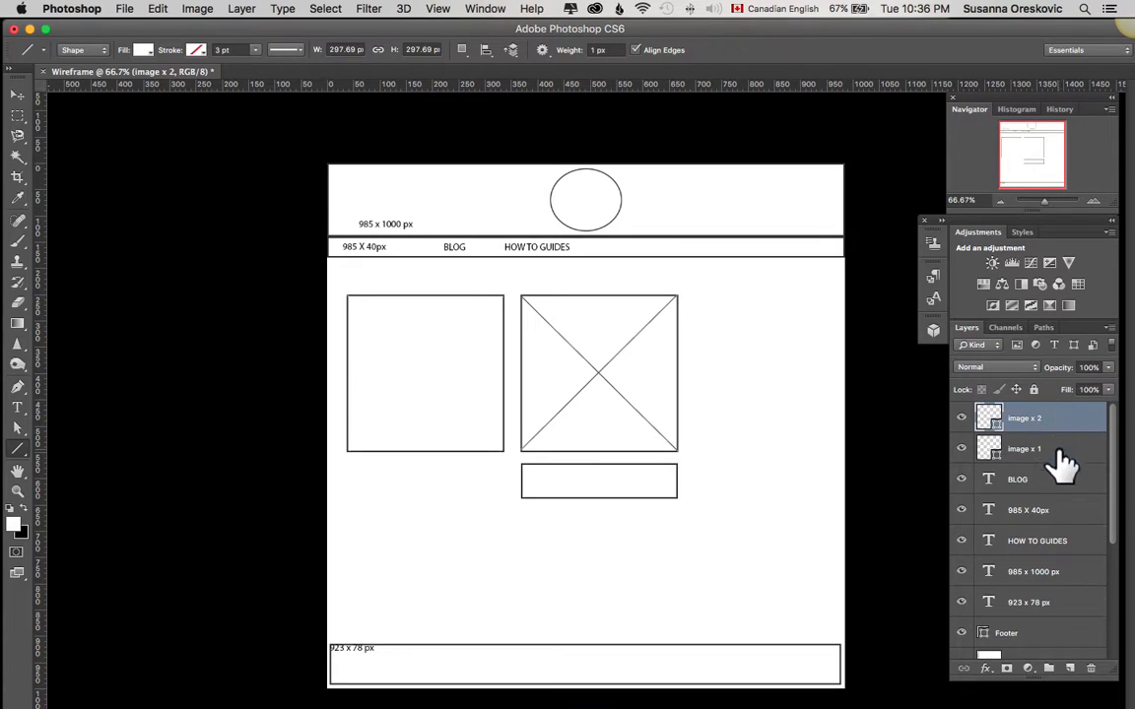
pyautogui.click(1062, 455)
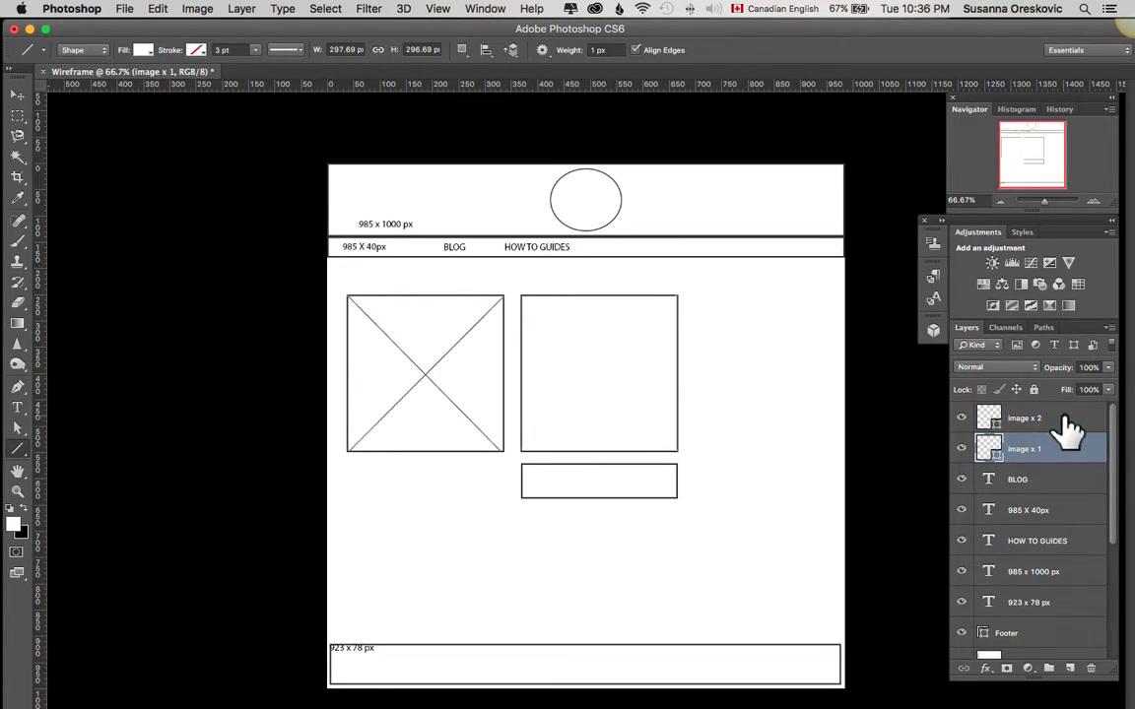
pyautogui.click(1066, 426)
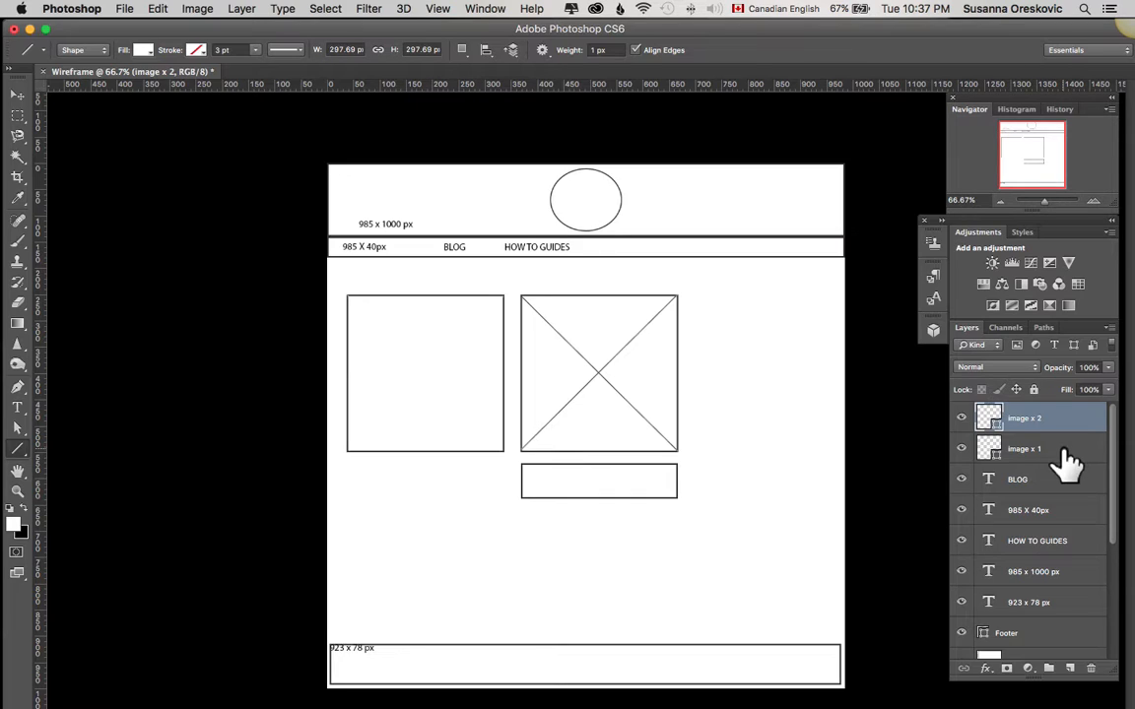
# Create a new layer group and move the image x 1 and image x 2 layers into it.
pyautogui.click(1048, 670)
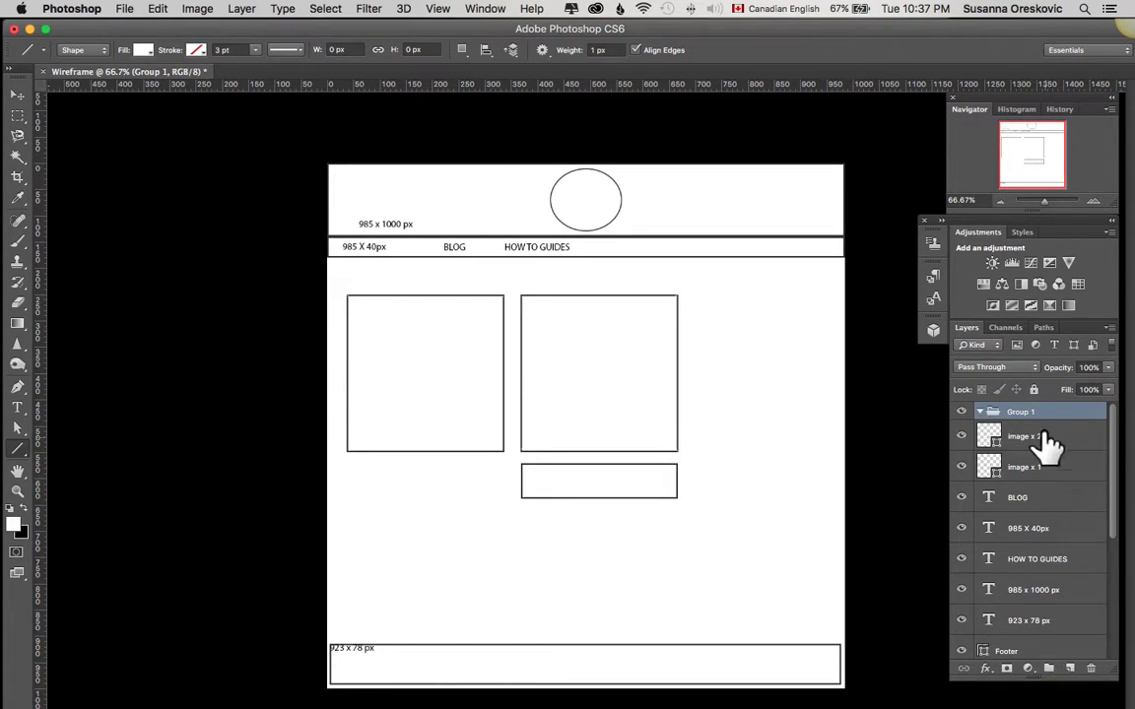
pyautogui.click(979, 411)
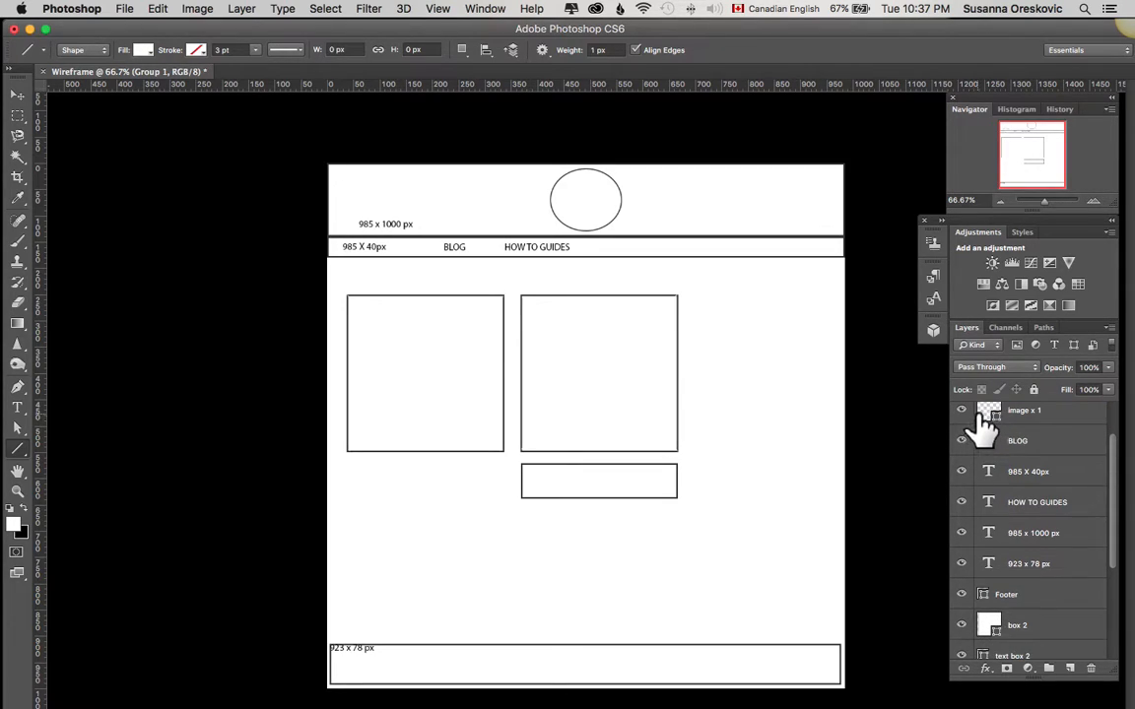
pyautogui.click(979, 412)
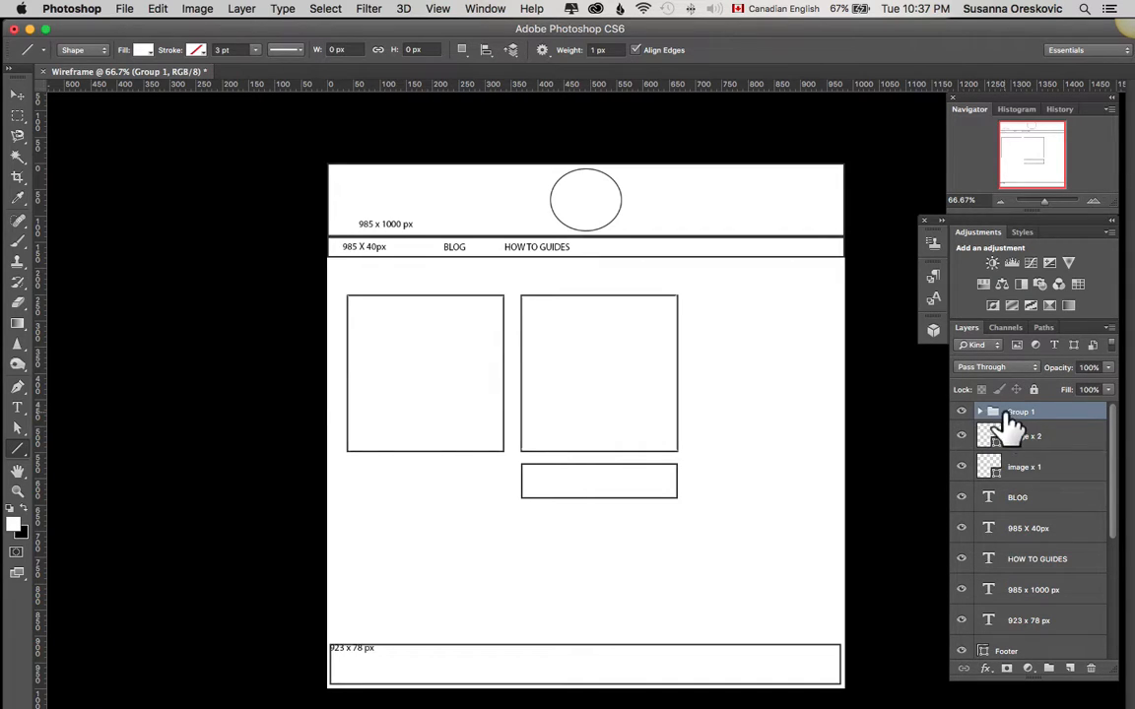
pyautogui.scroll(-1, 1038, 426)
pyautogui.scroll(1, 1064, 453)
pyautogui.click(1056, 437)
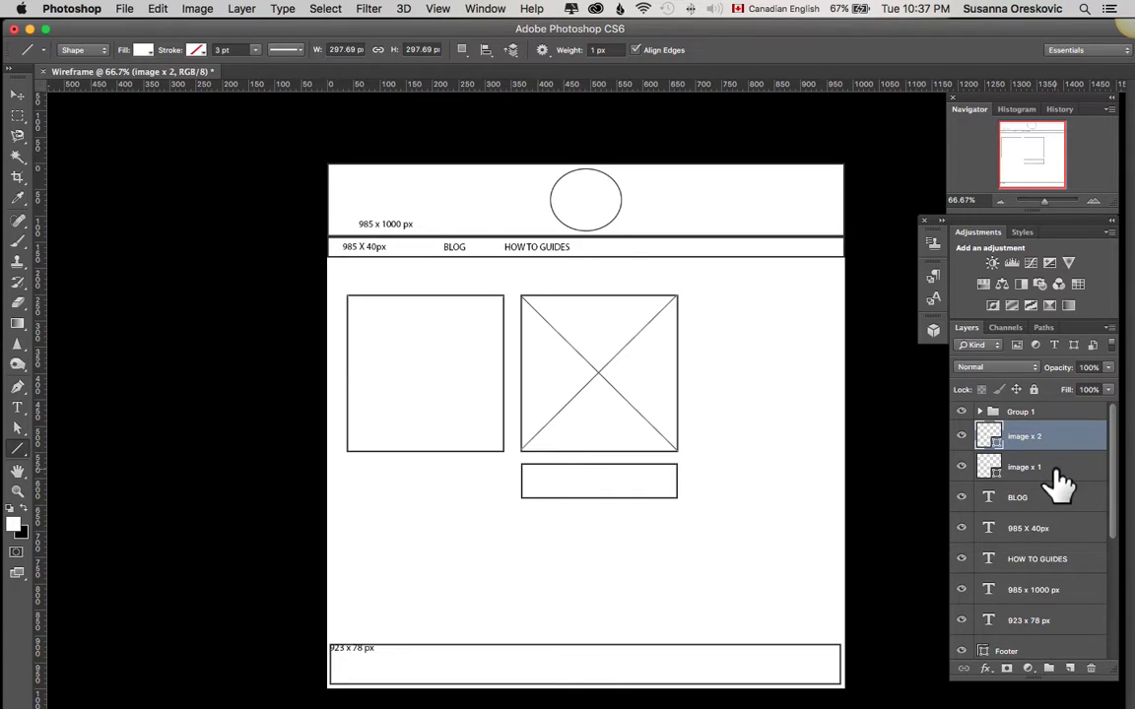
pyautogui.keyDown('shift'); pyautogui.click(1056, 469); pyautogui.keyUp('shift')
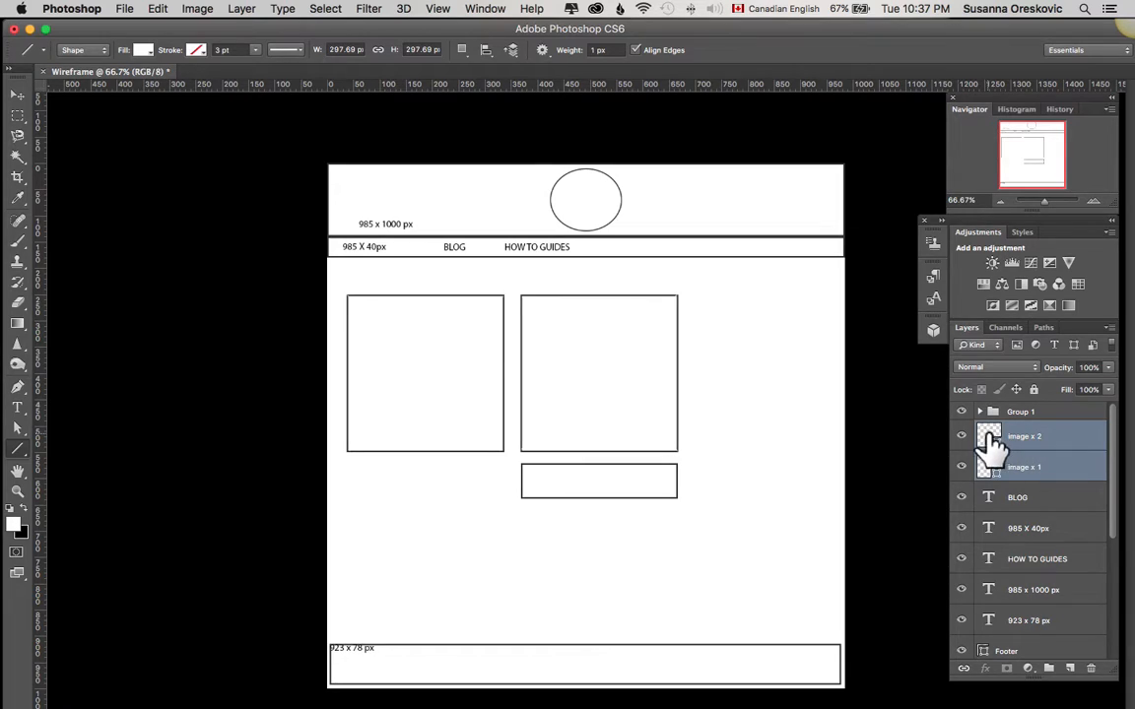
pyautogui.moveTo(988, 441); pyautogui.dragTo(985, 414)
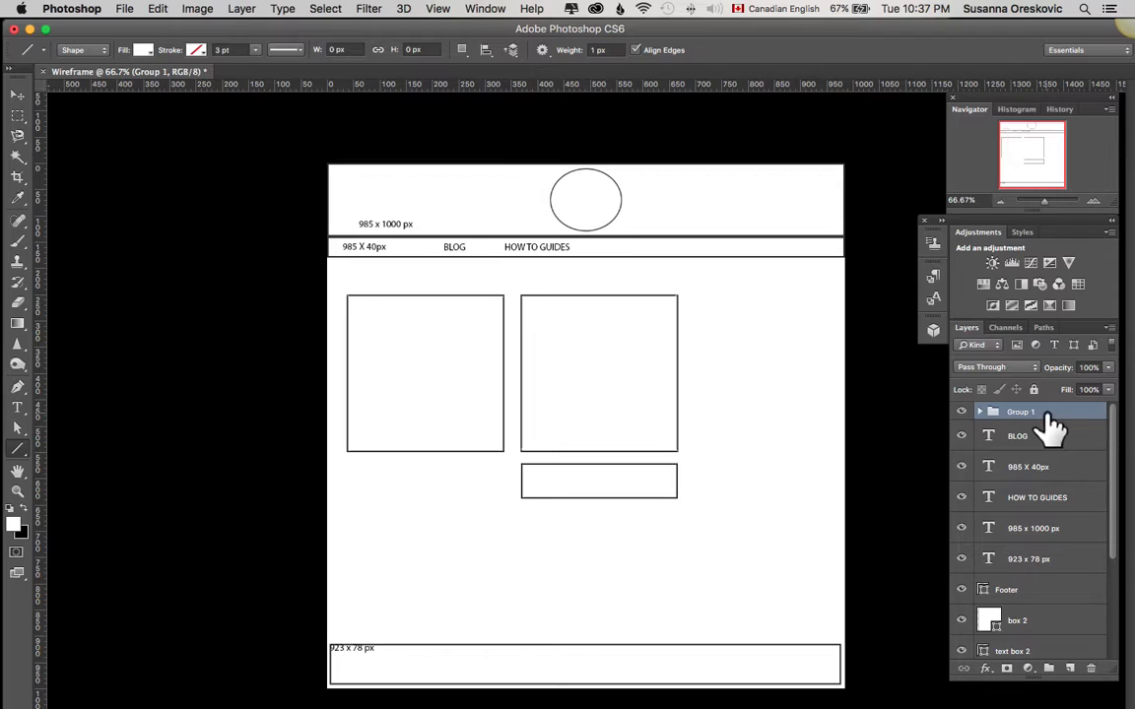
# Inspect the contents of Group 1 and toggle the visibility of the group and its individual layers.
pyautogui.click(979, 412)
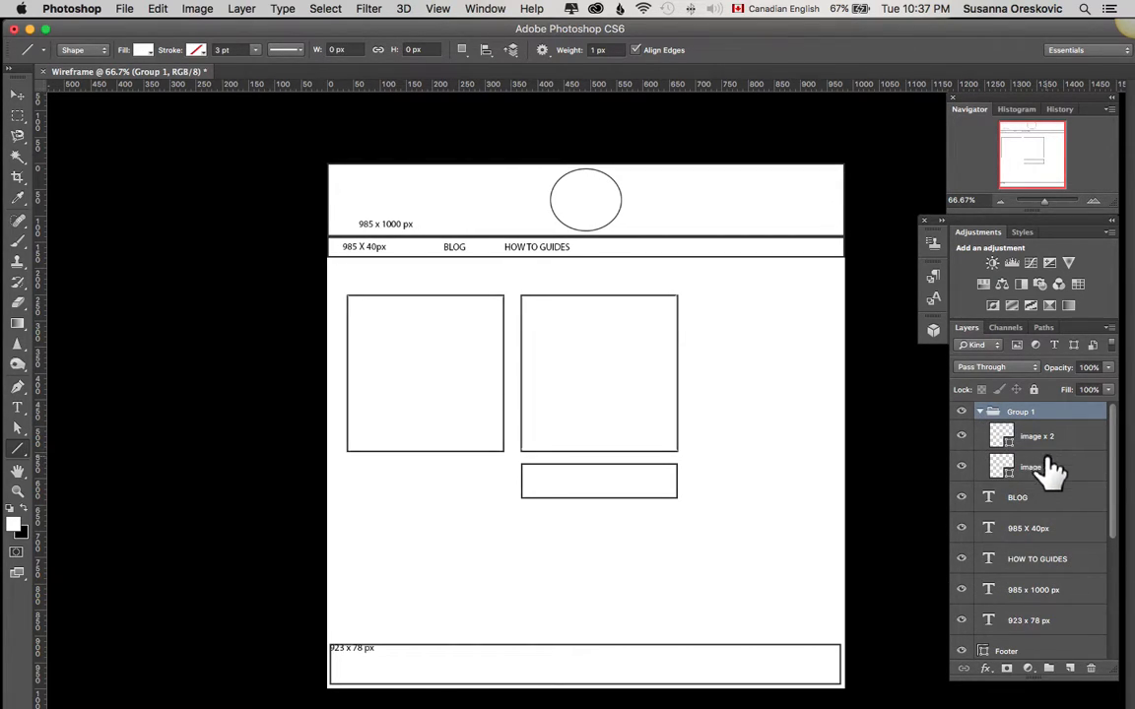
pyautogui.click(961, 411)
pyautogui.click(962, 412)
pyautogui.click(962, 437)
pyautogui.click(963, 469)
pyautogui.click(963, 468)
pyautogui.click(981, 413)
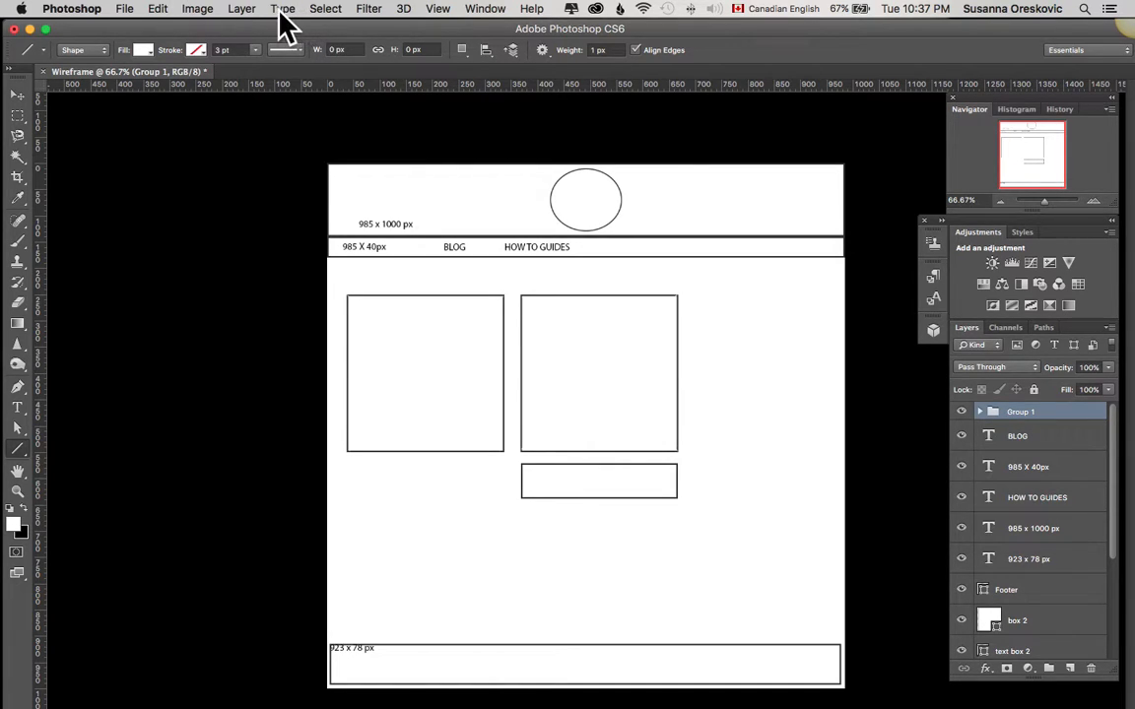
# Try merging Group 1 into a single layer, and undo the merge to inspect the group's separate layers.
pyautogui.click(245, 10)
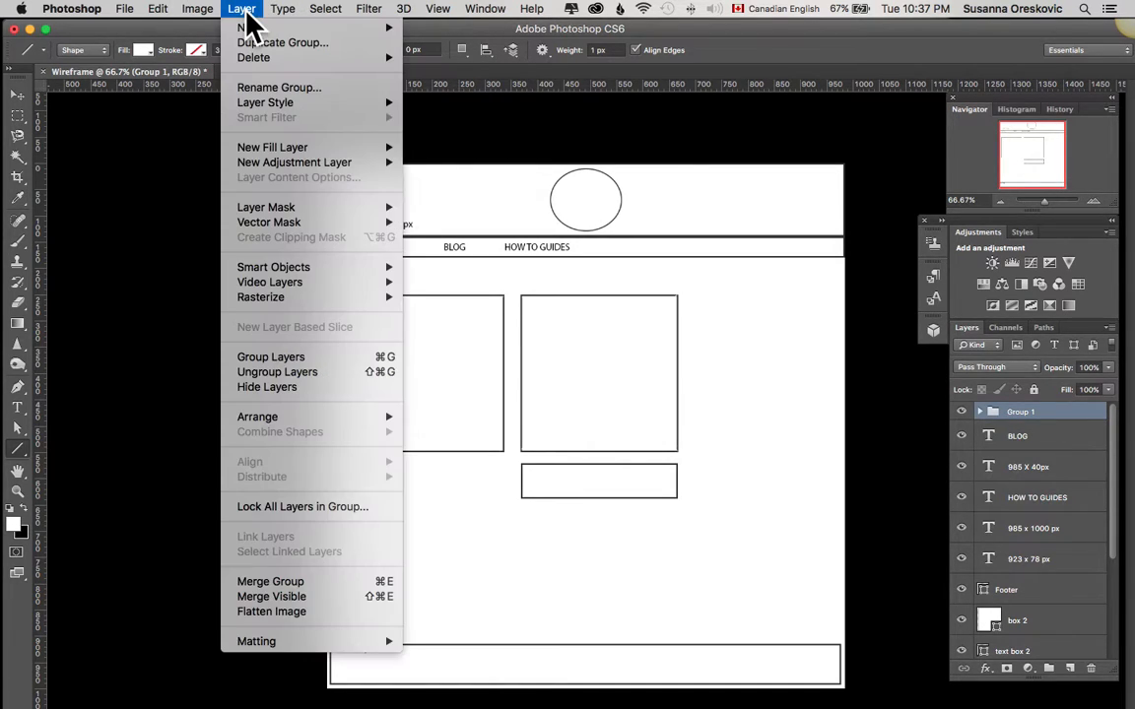
pyautogui.click(279, 582)
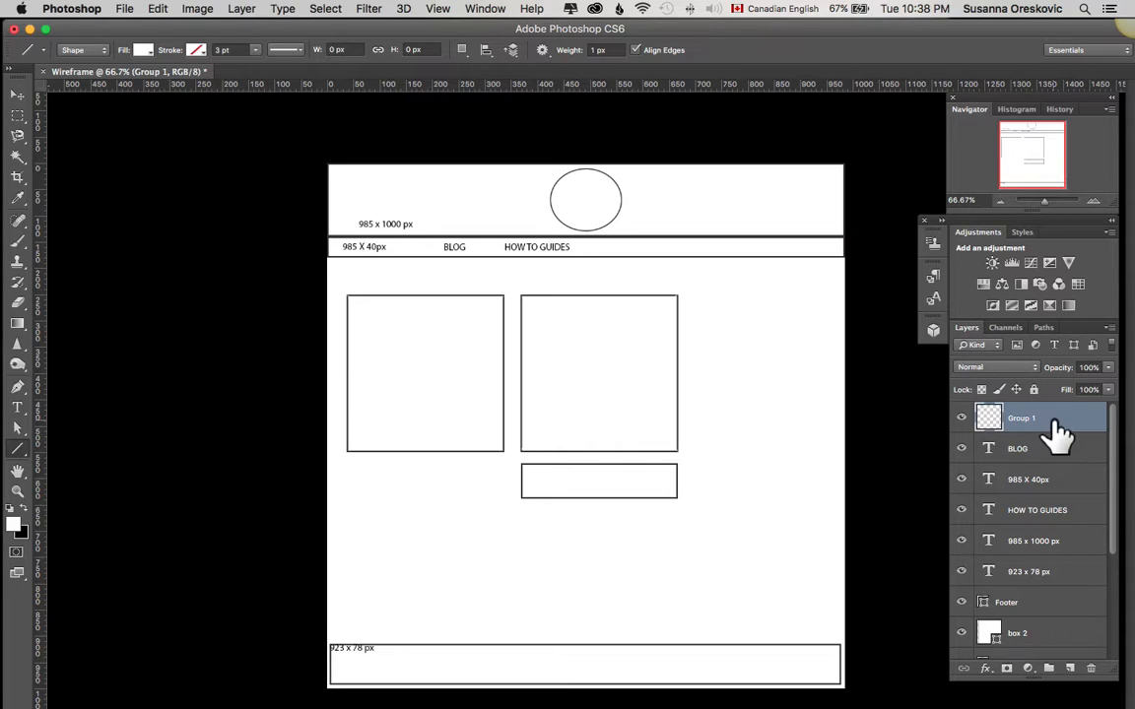
pyautogui.press('super+z')
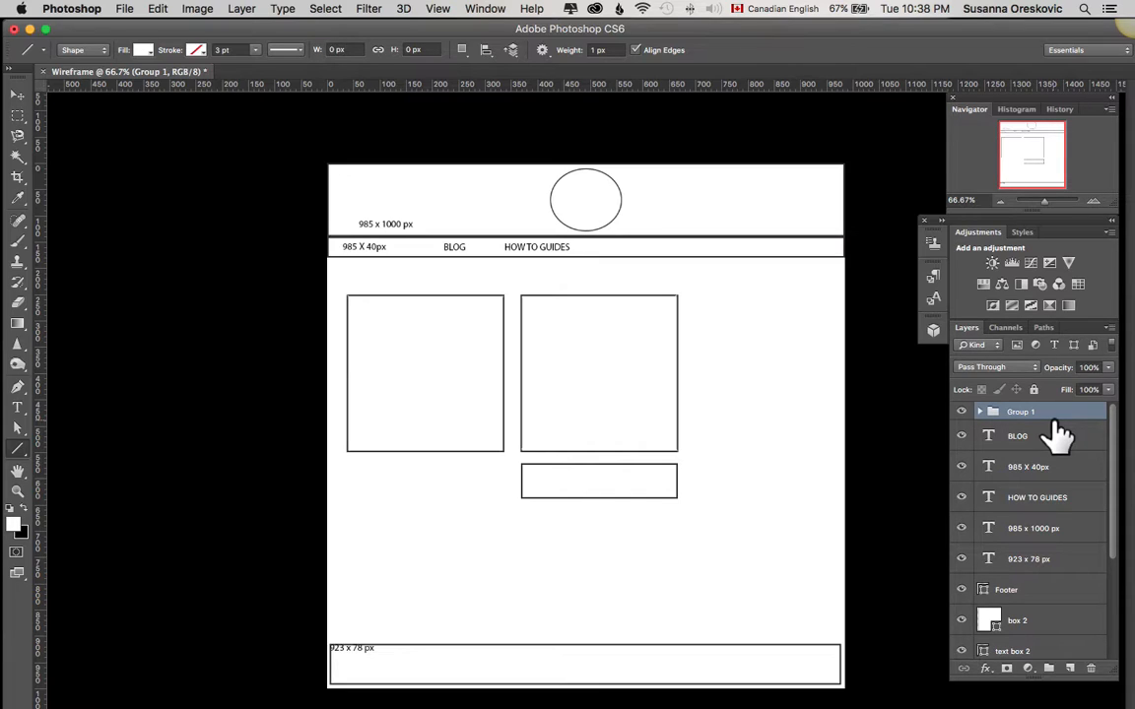
pyautogui.click(980, 413)
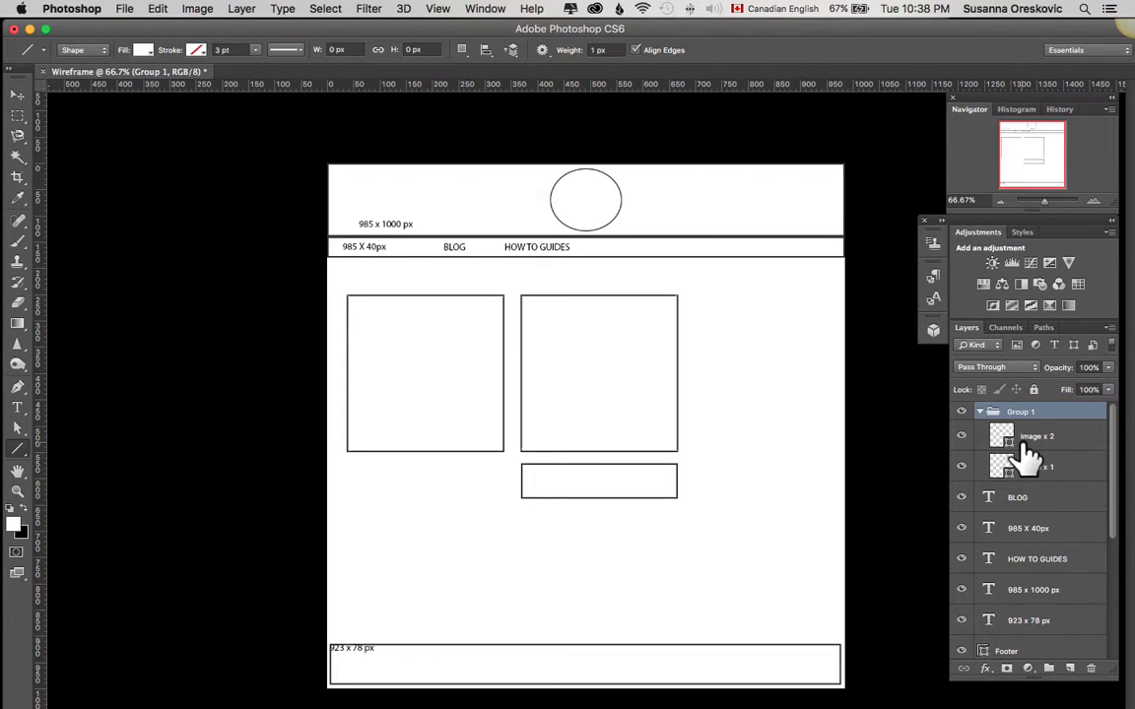
# Try merging Group 1 once more, and undo back to the ungrouped image x 1 and image x 2 layers.
pyautogui.hotkey('ctrl', 'e')
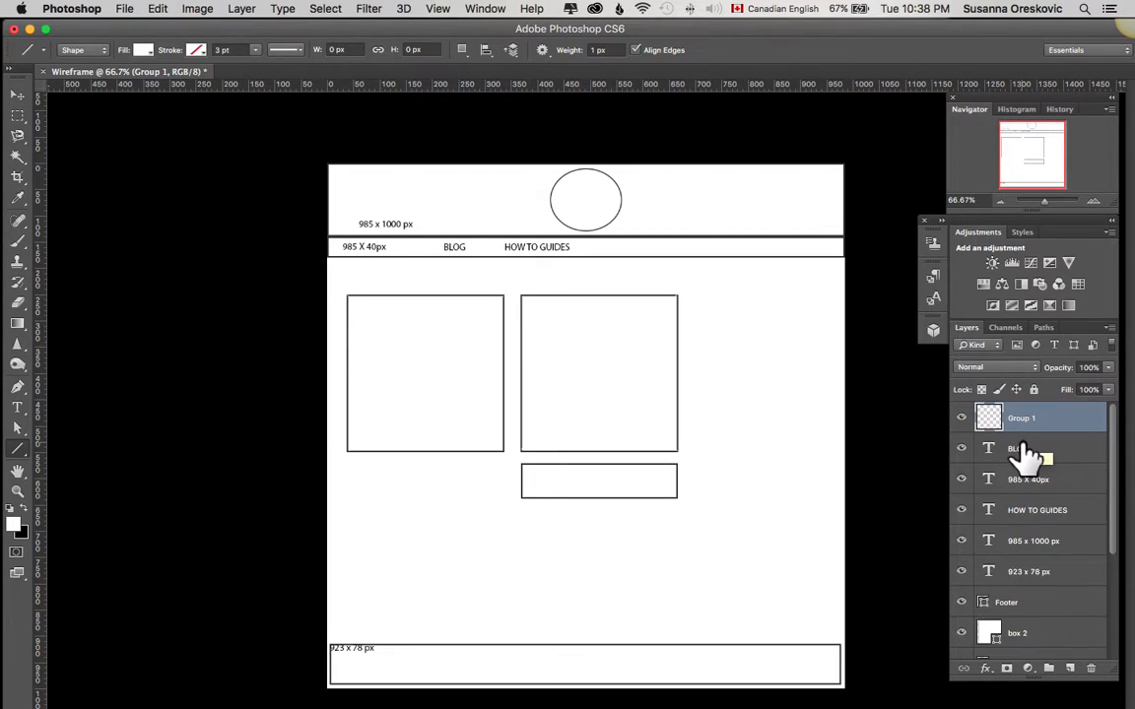
pyautogui.hotkey('ctrl', 'z')
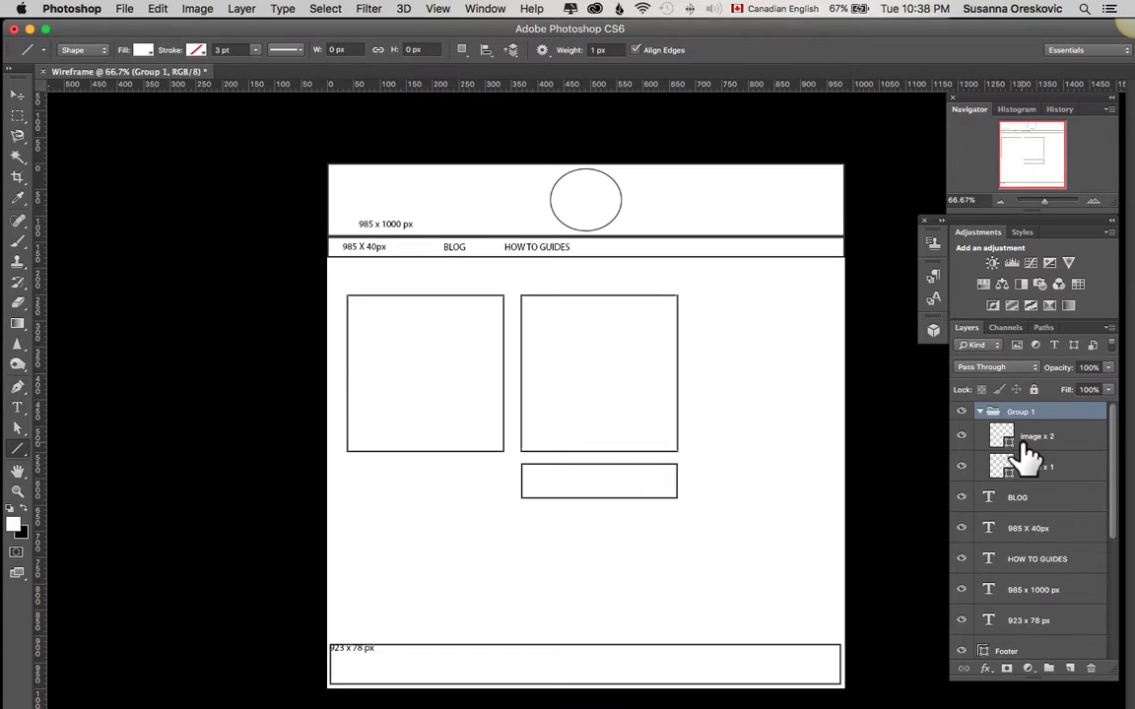
pyautogui.hotkey('ctrl', 'z')
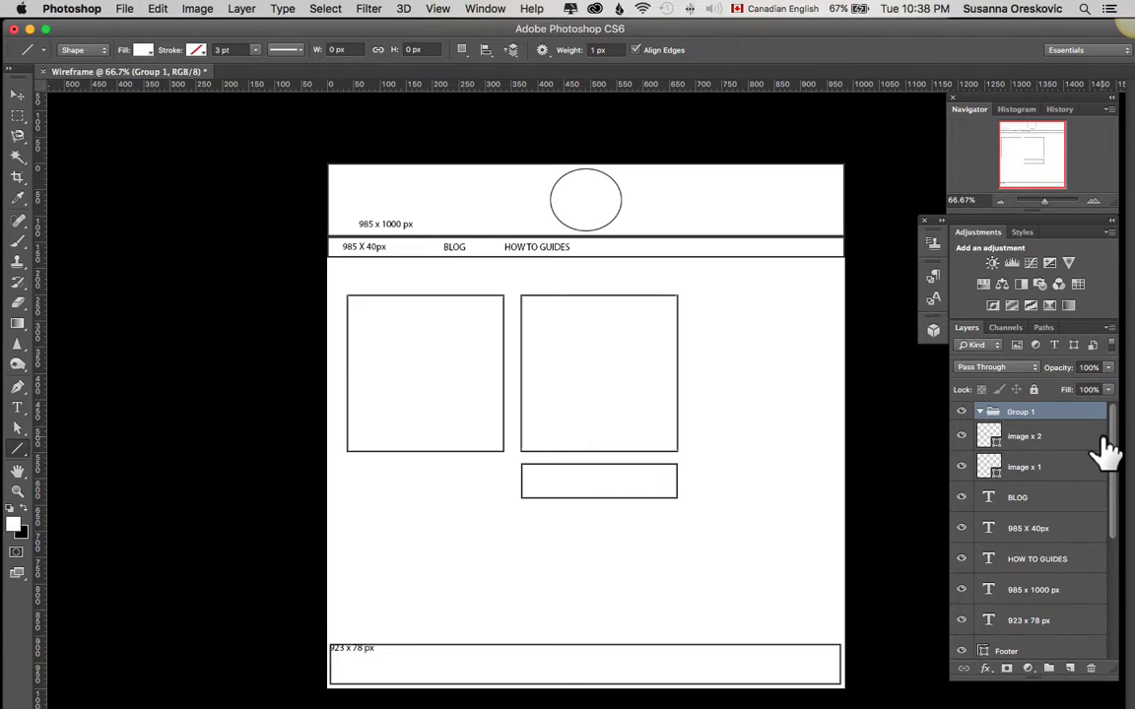
pyautogui.hotkey('ctrl', 'z')
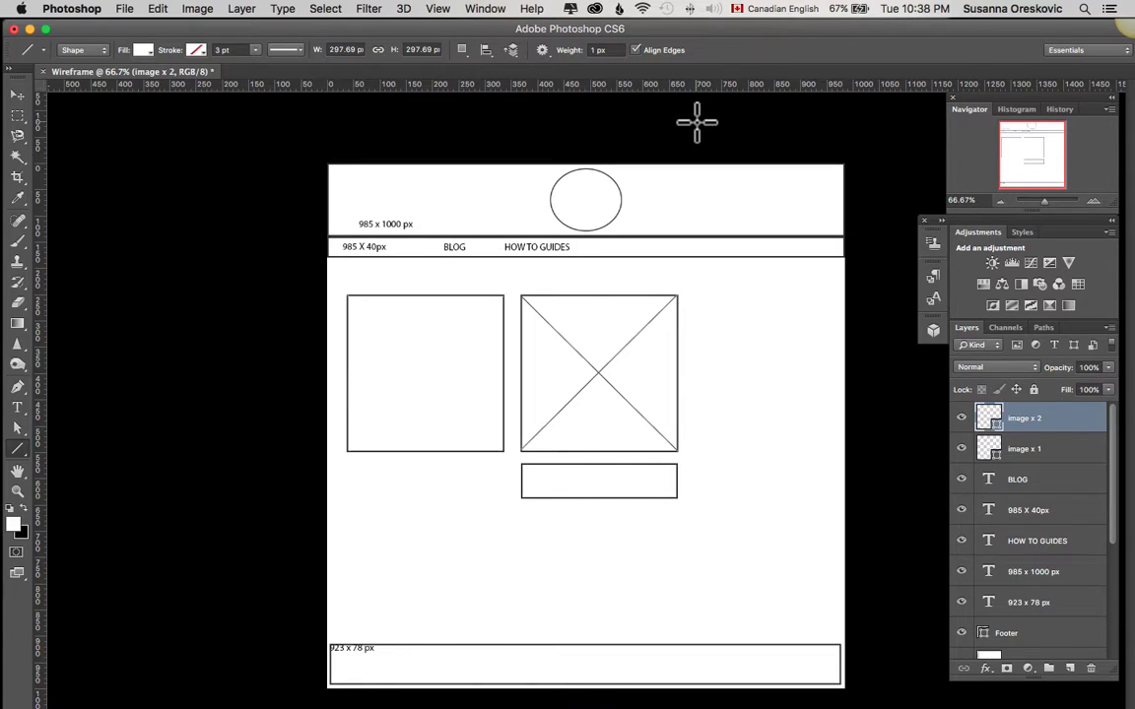
# Show the document's History panel, undock it over the canvas and lengthen it to list more states.
pyautogui.click(1060, 110)
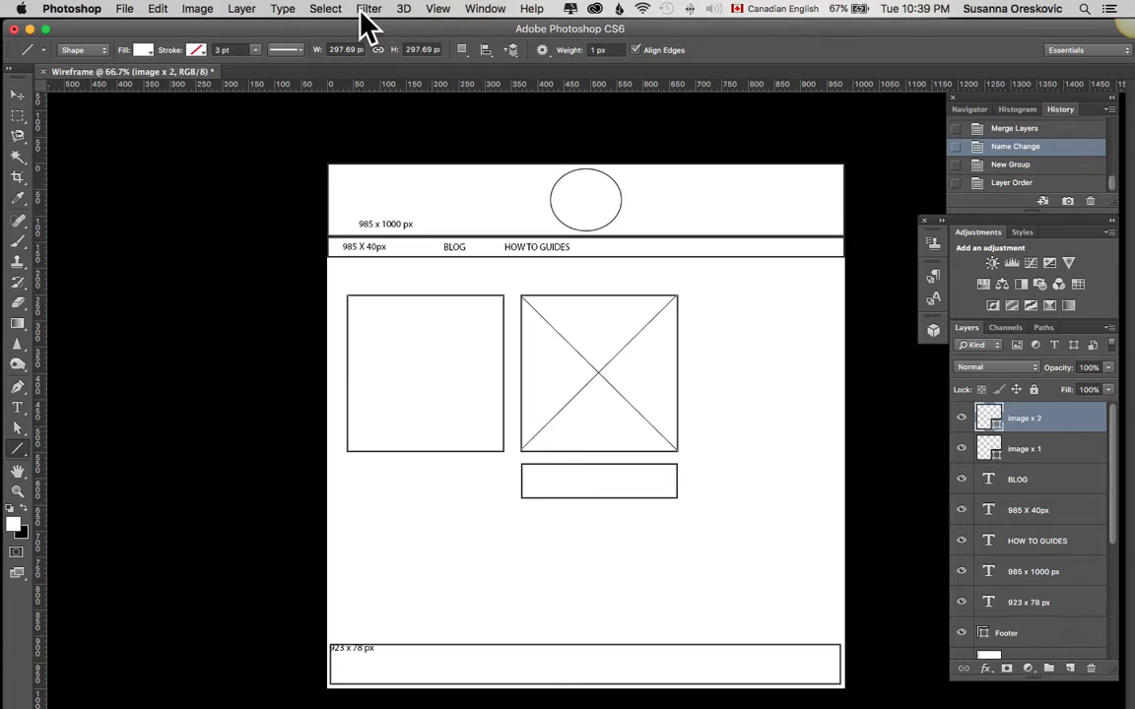
pyautogui.click(484, 13)
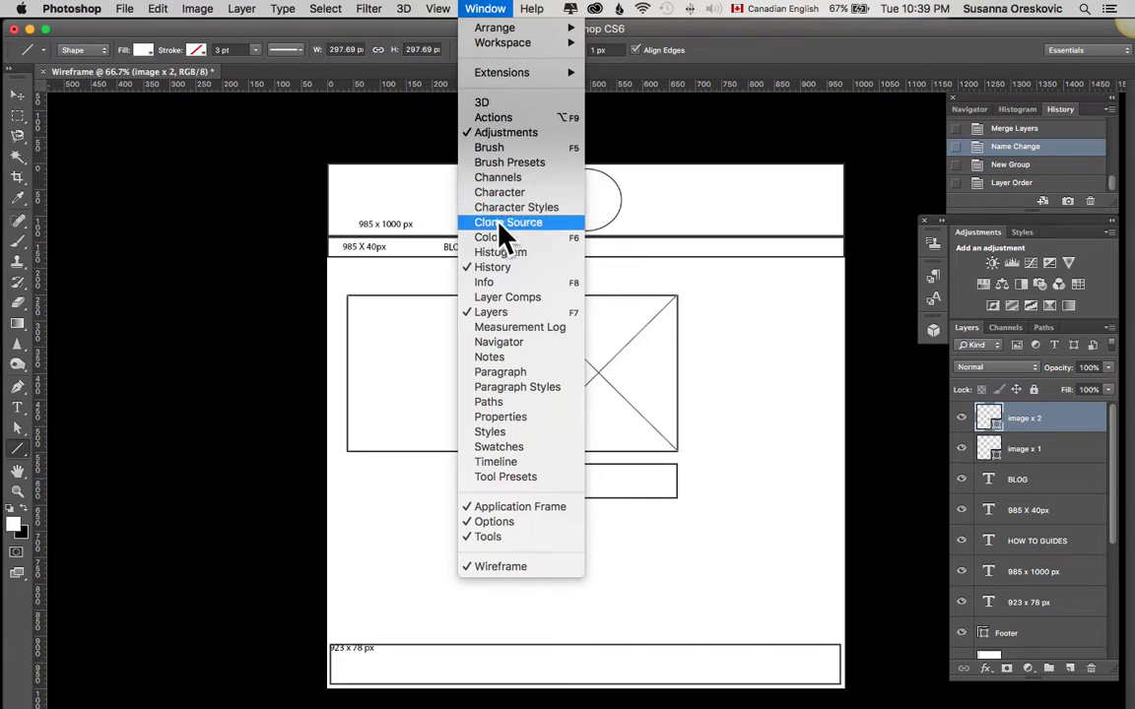
pyautogui.click(492, 267)
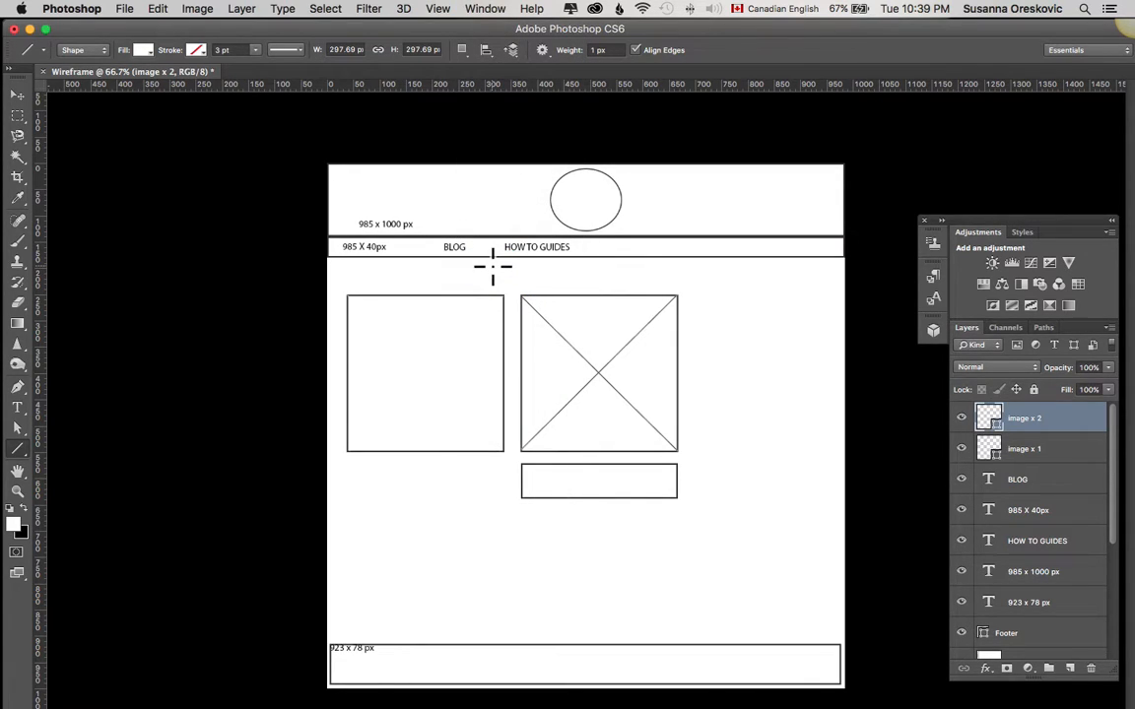
pyautogui.click(482, 11)
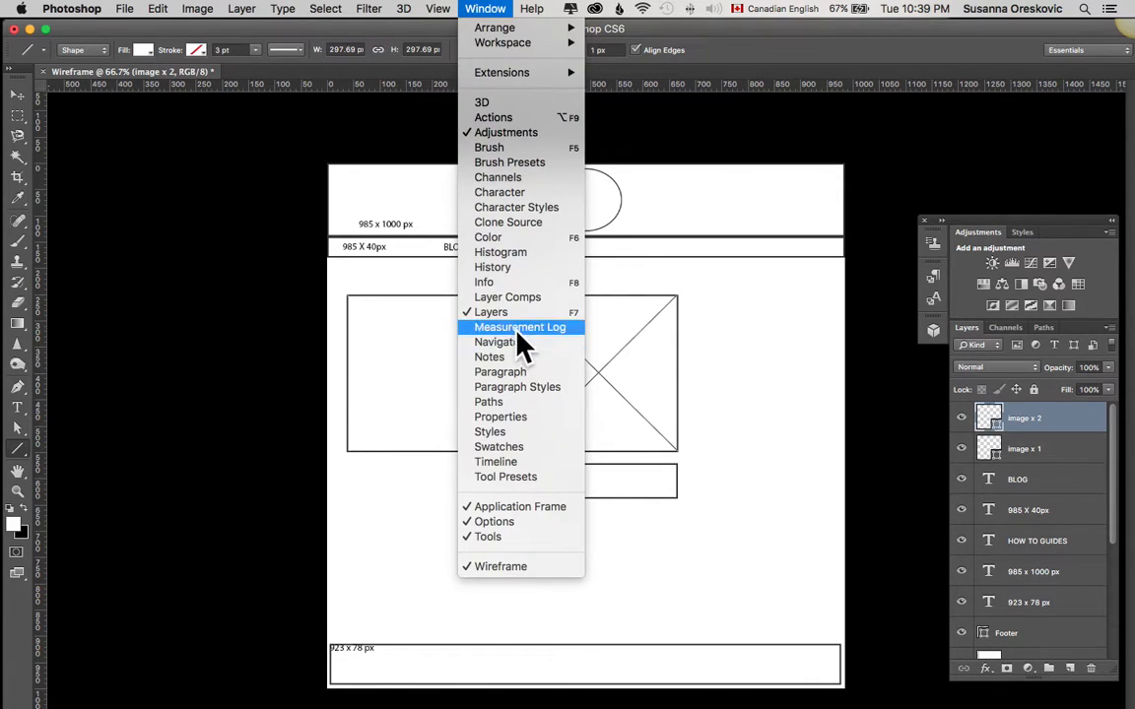
pyautogui.click(497, 267)
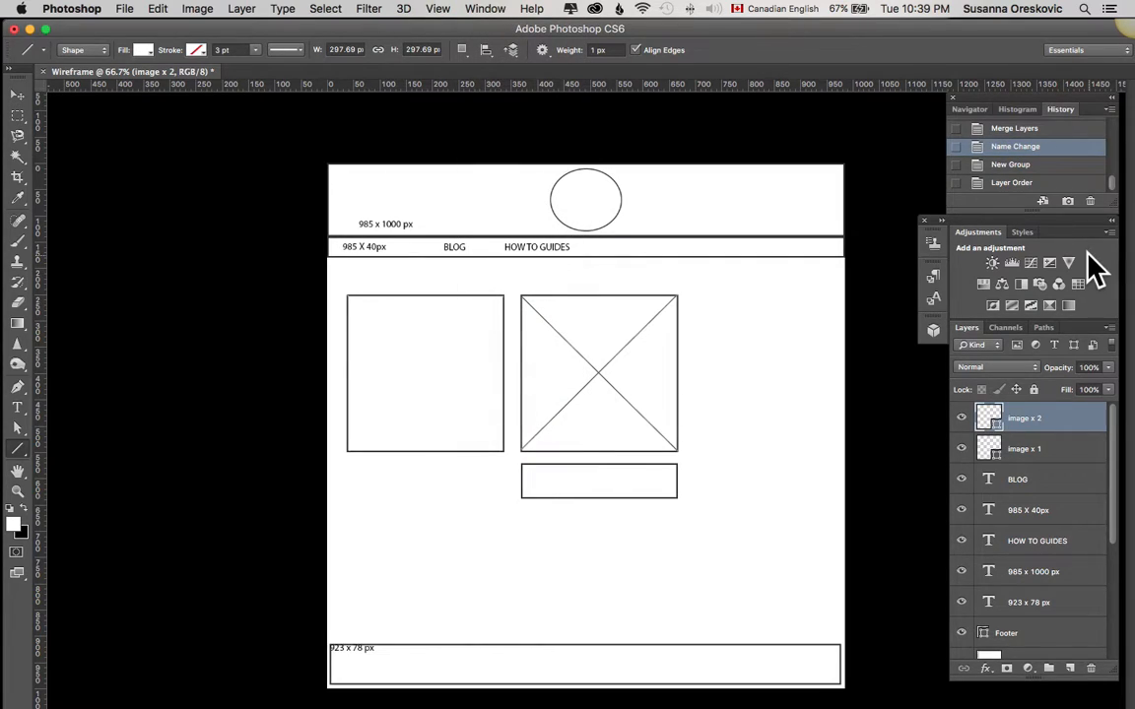
pyautogui.moveTo(1019, 120); pyautogui.dragTo(742, 127)
pyautogui.moveTo(803, 225); pyautogui.dragTo(746, 626)
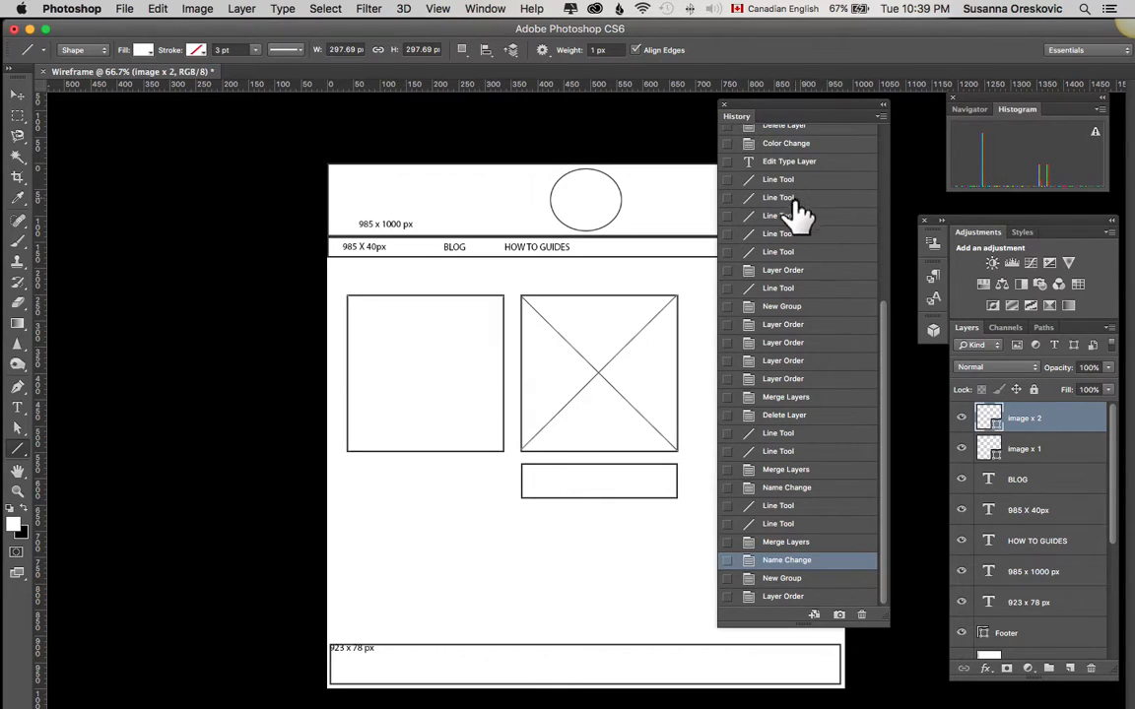
# Step through the Layer Order, New Group, Name Change and last Merge Layers history states, ending on the last Name Change.
pyautogui.scroll(5, 793, 231)
pyautogui.scroll(-5, 779, 236)
pyautogui.click(810, 597)
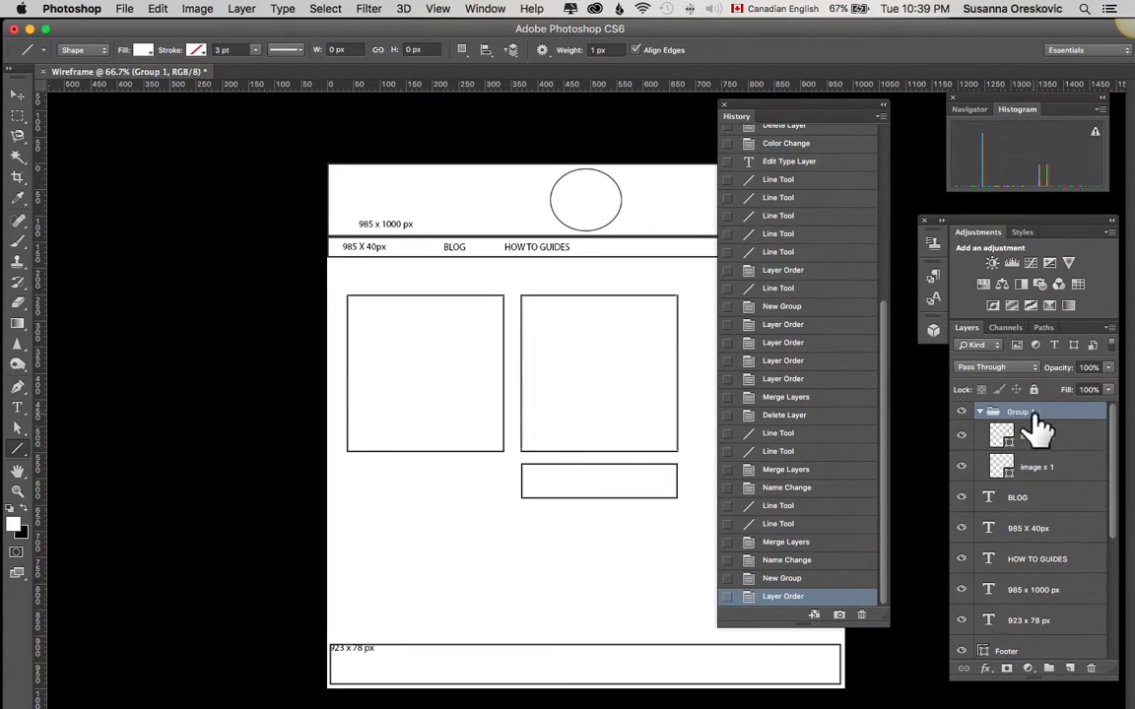
pyautogui.click(814, 583)
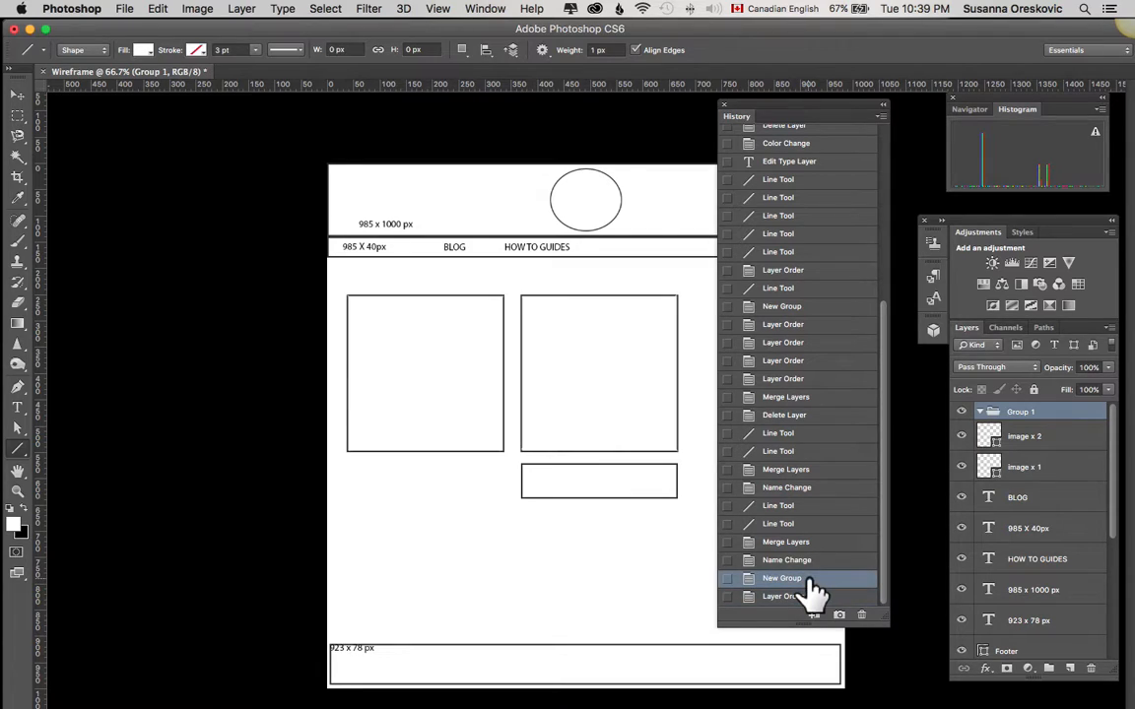
pyautogui.click(826, 562)
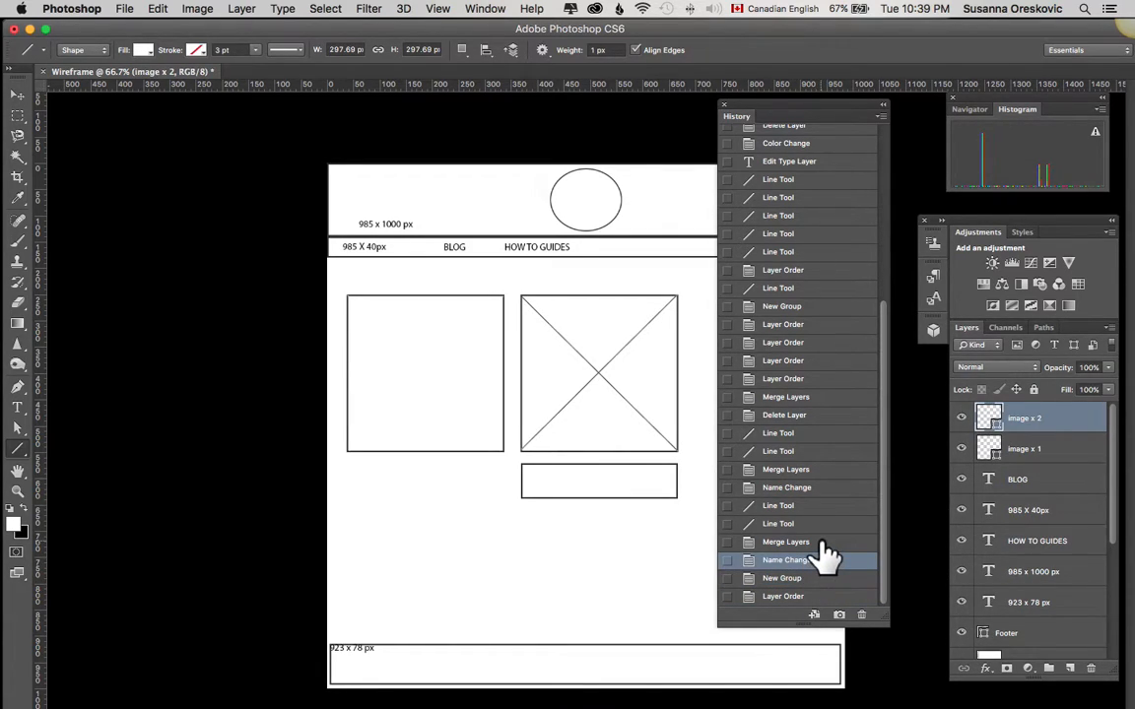
pyautogui.click(823, 543)
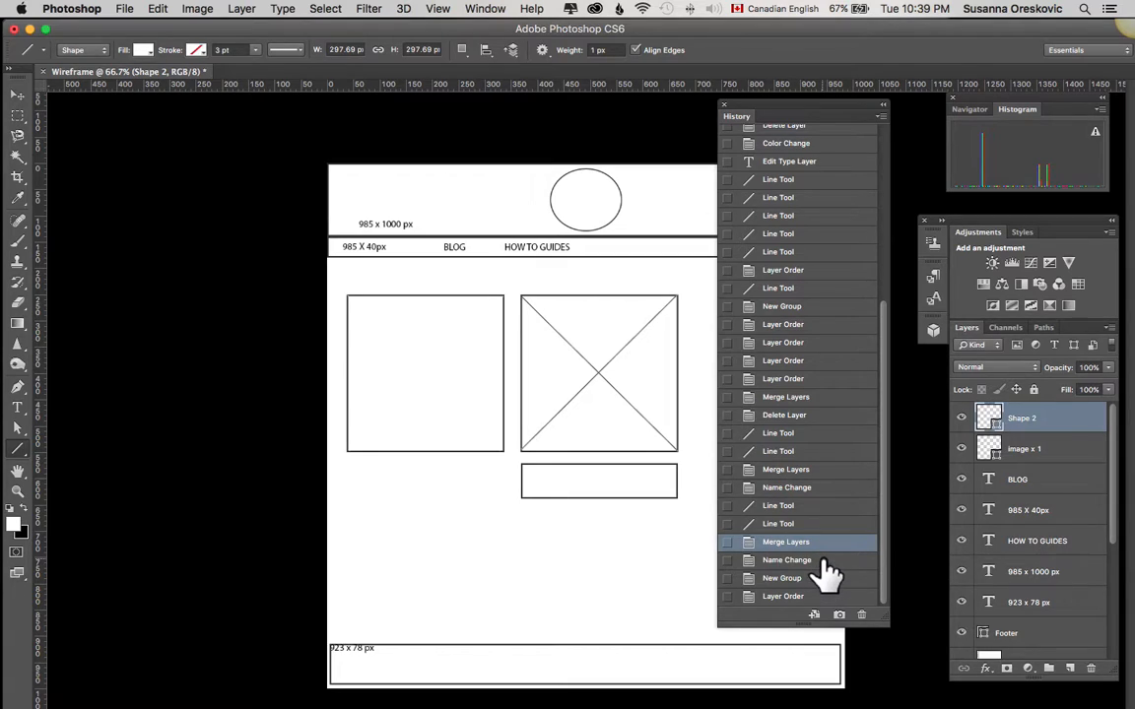
pyautogui.click(826, 561)
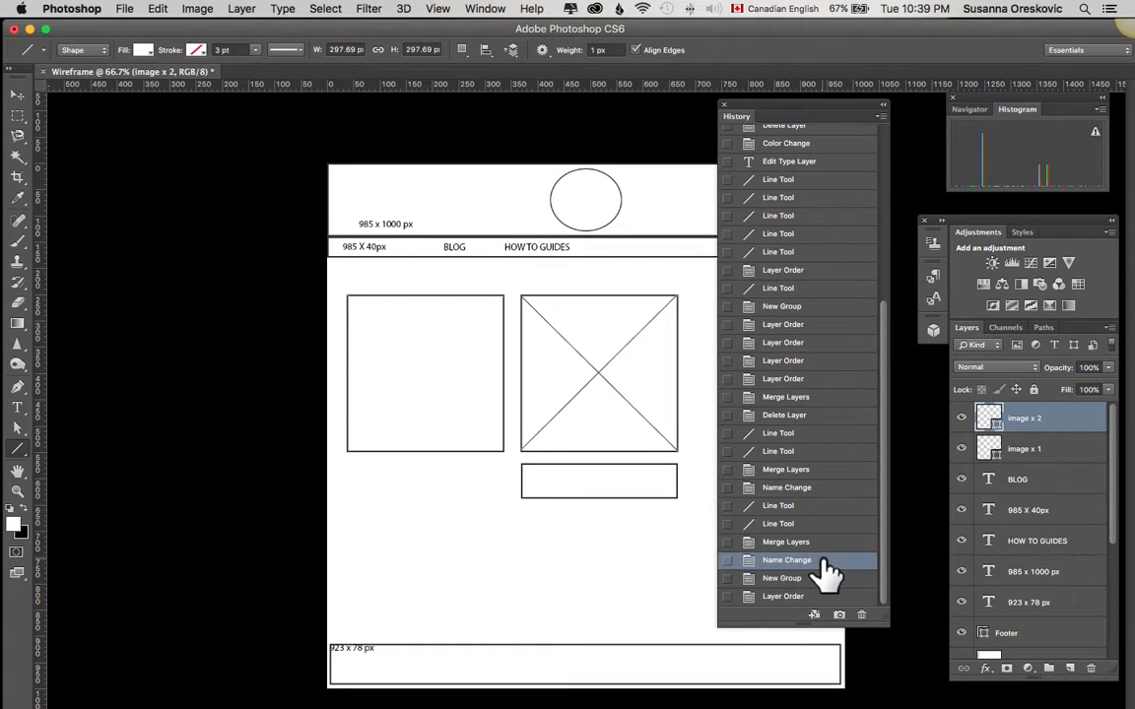
# Check the image x 2 diagonals by toggling that layer's visibility, and select image x 1 to see its diagonals.
pyautogui.click(963, 417)
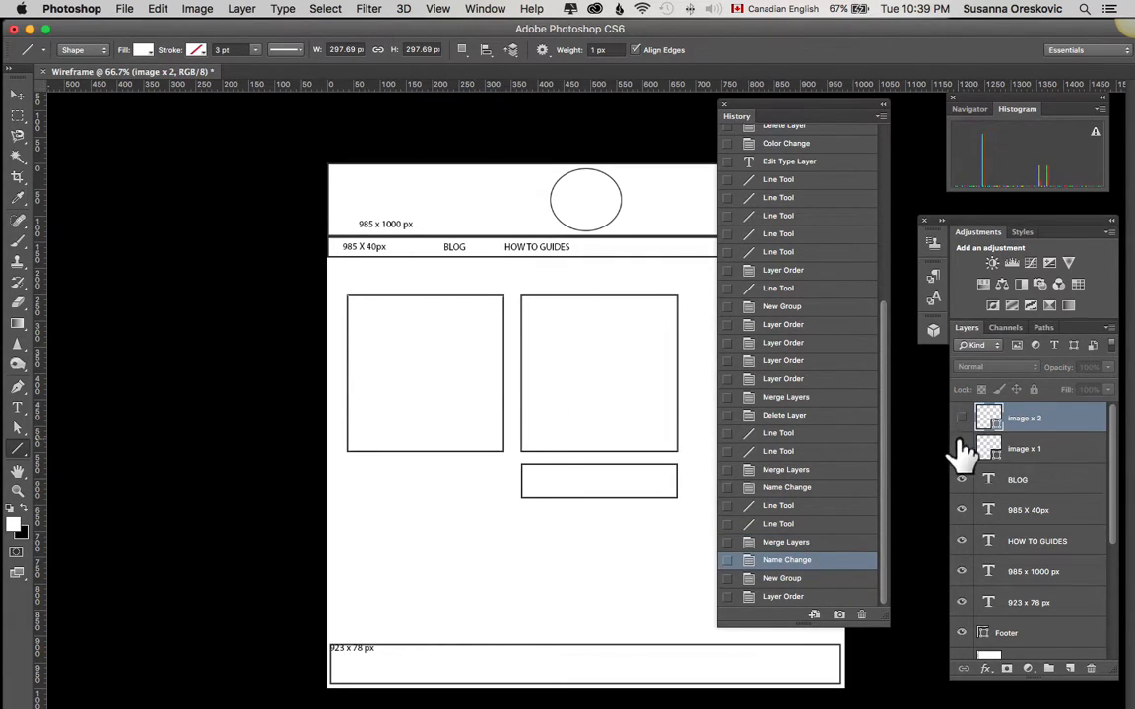
pyautogui.click(962, 417)
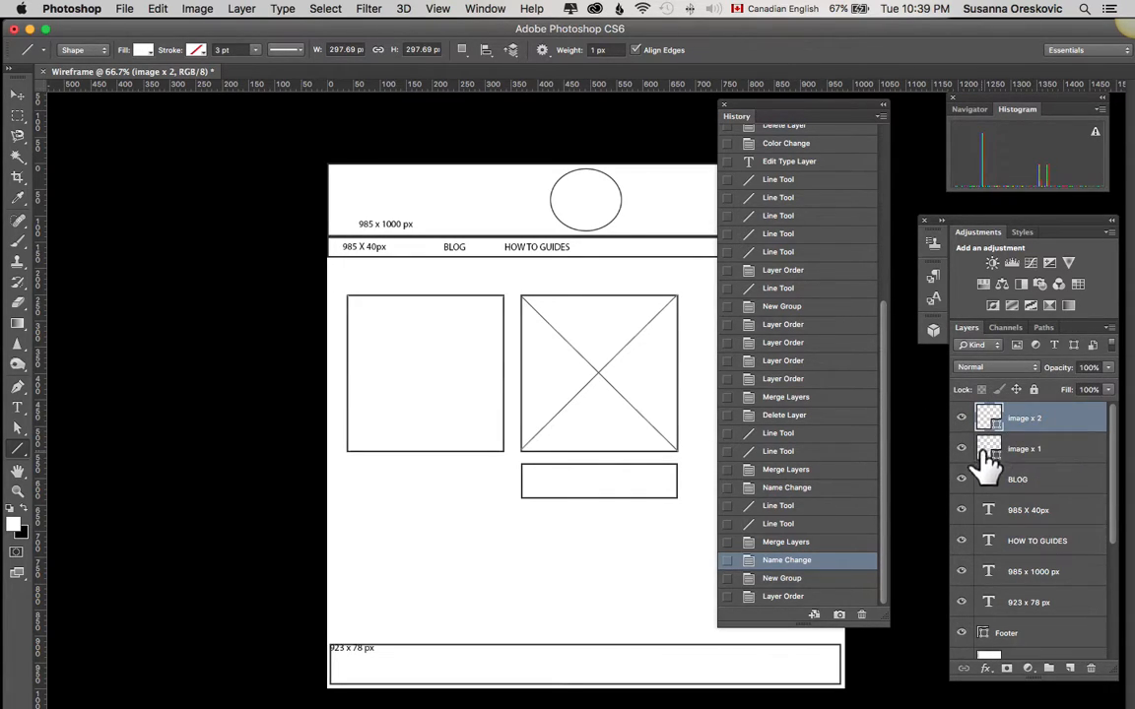
pyautogui.click(1084, 461)
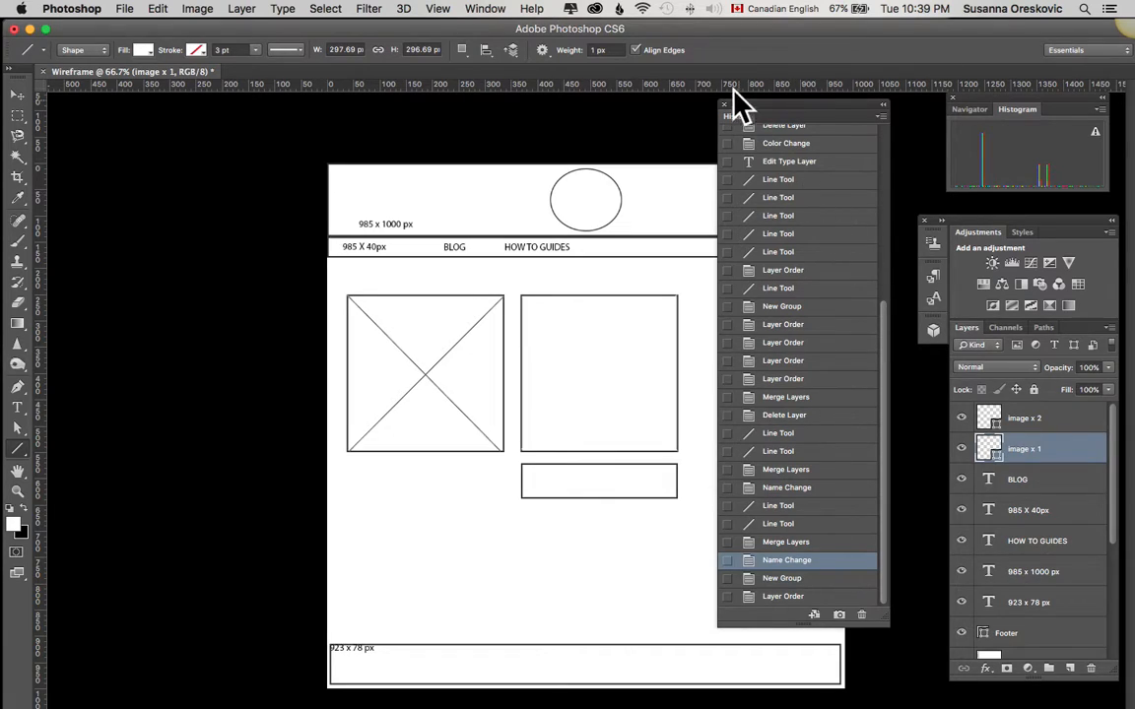
# Dock the History panel back beside the Histogram and select the image x 2 and image x 1 layers together.
pyautogui.moveTo(781, 102); pyautogui.dragTo(1064, 114)
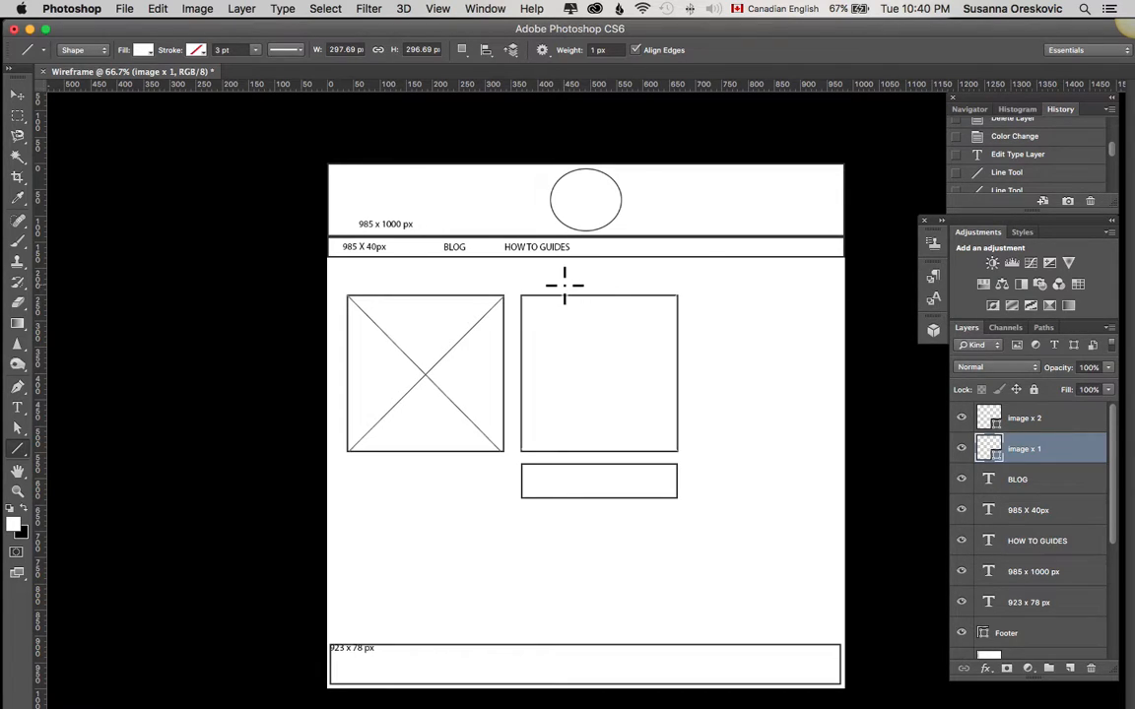
pyautogui.click(1062, 426)
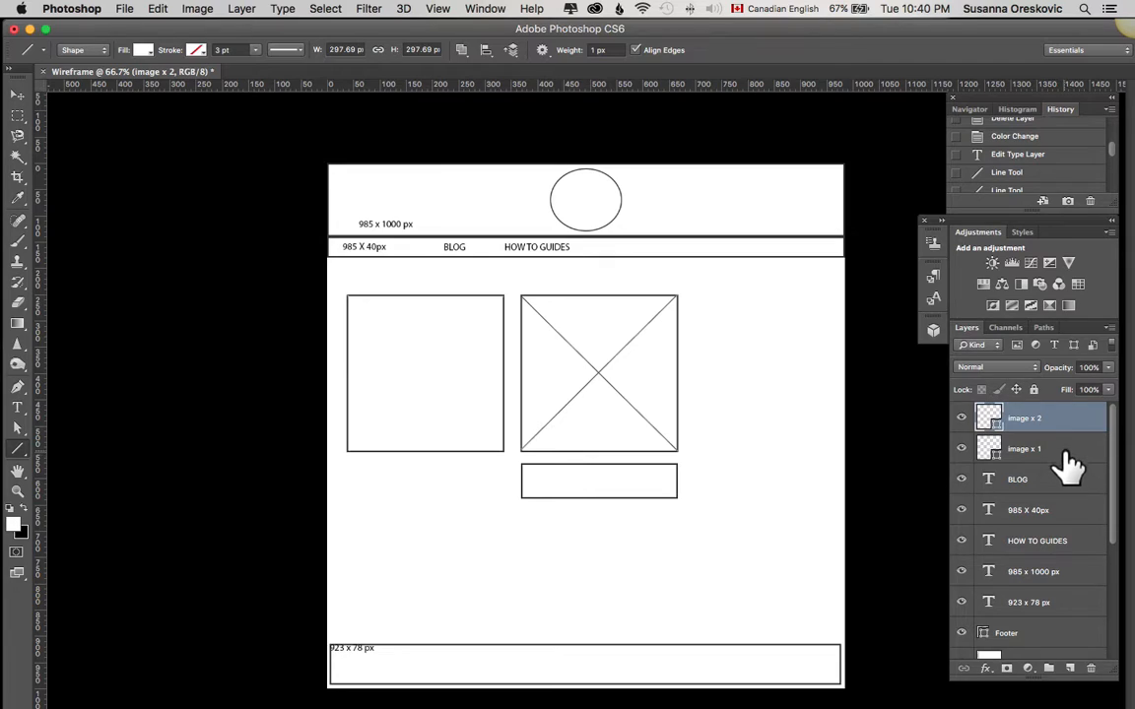
pyautogui.keyDown('shift'); pyautogui.click(1060, 453); pyautogui.keyUp('shift')
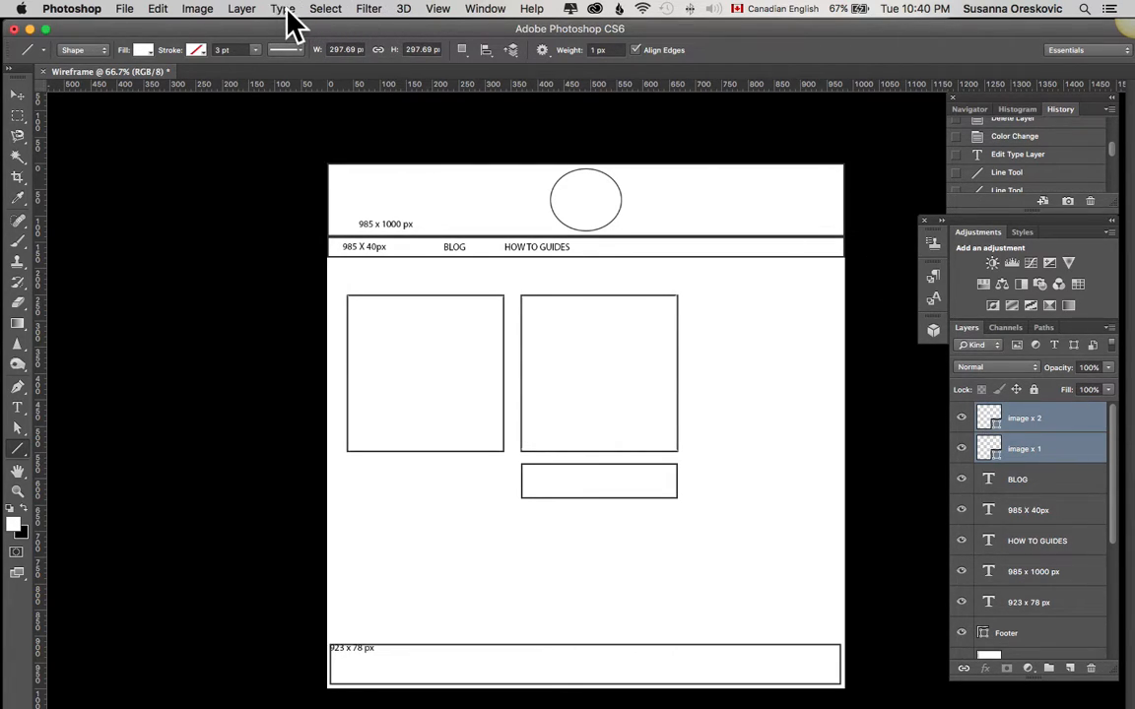
# Try merging all visible layers with Merge Visible, and undo the merge.
pyautogui.click(241, 9)
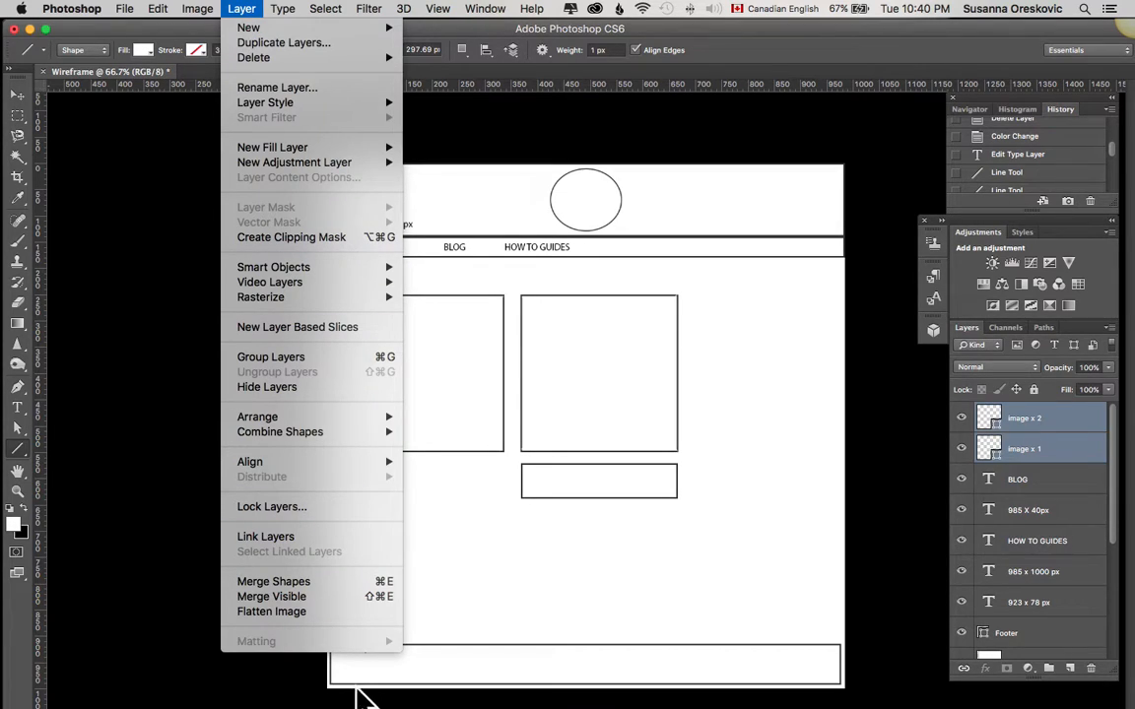
pyautogui.click(293, 599)
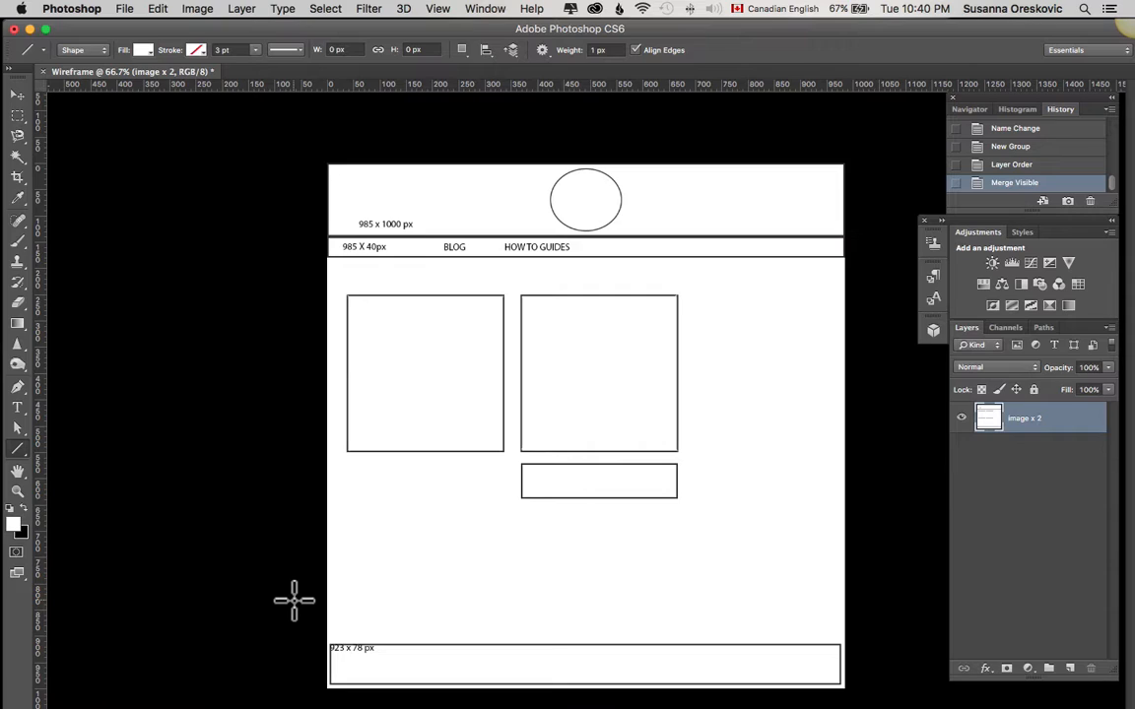
pyautogui.press('super+alt+z')
pyautogui.press('super+alt+z')
pyautogui.press('super+alt+z')
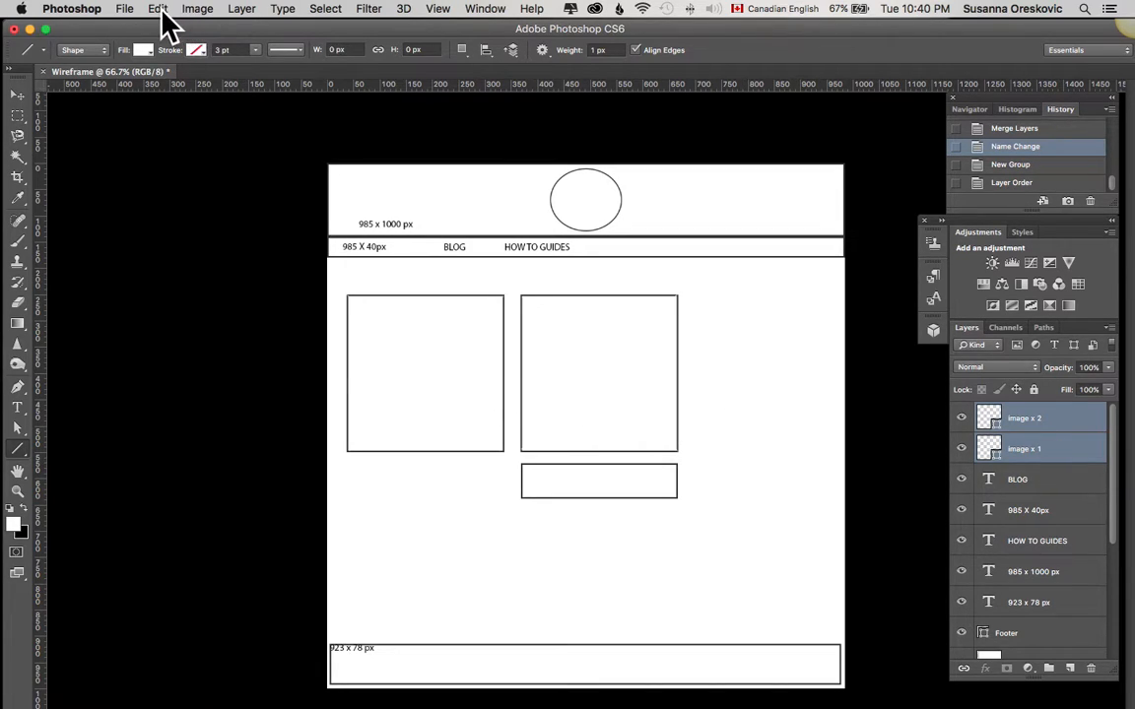
# Try linking the image x 2 and image x 1 layers, and undo the link.
pyautogui.click(246, 9)
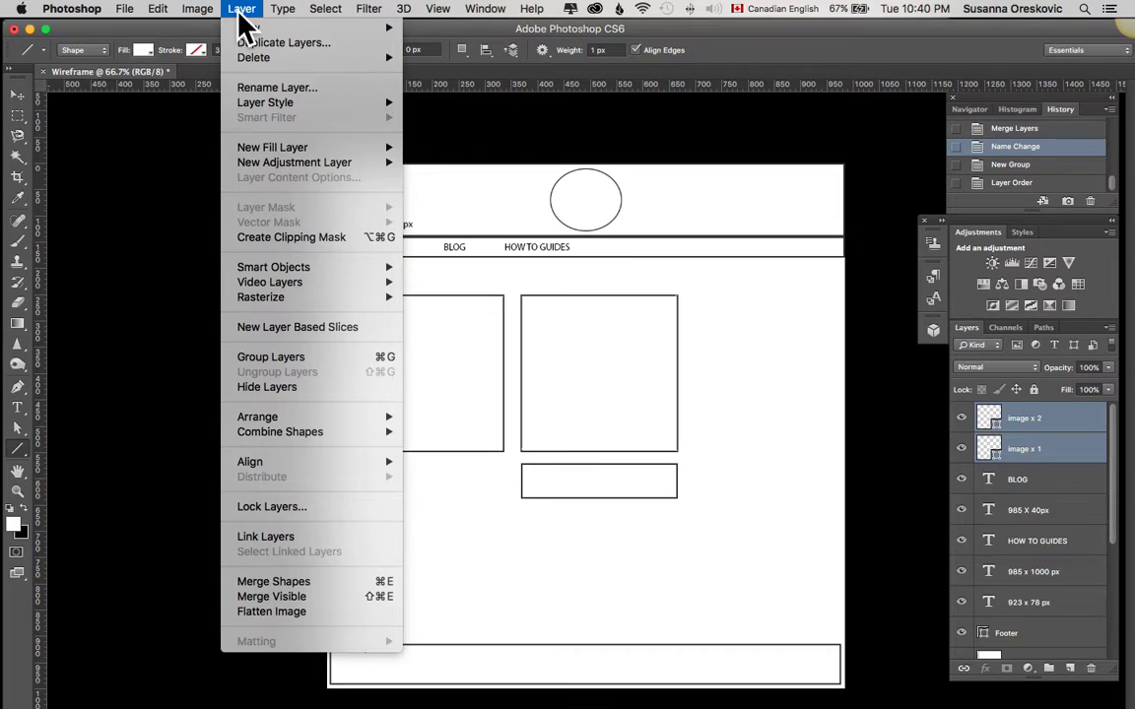
pyautogui.click(282, 538)
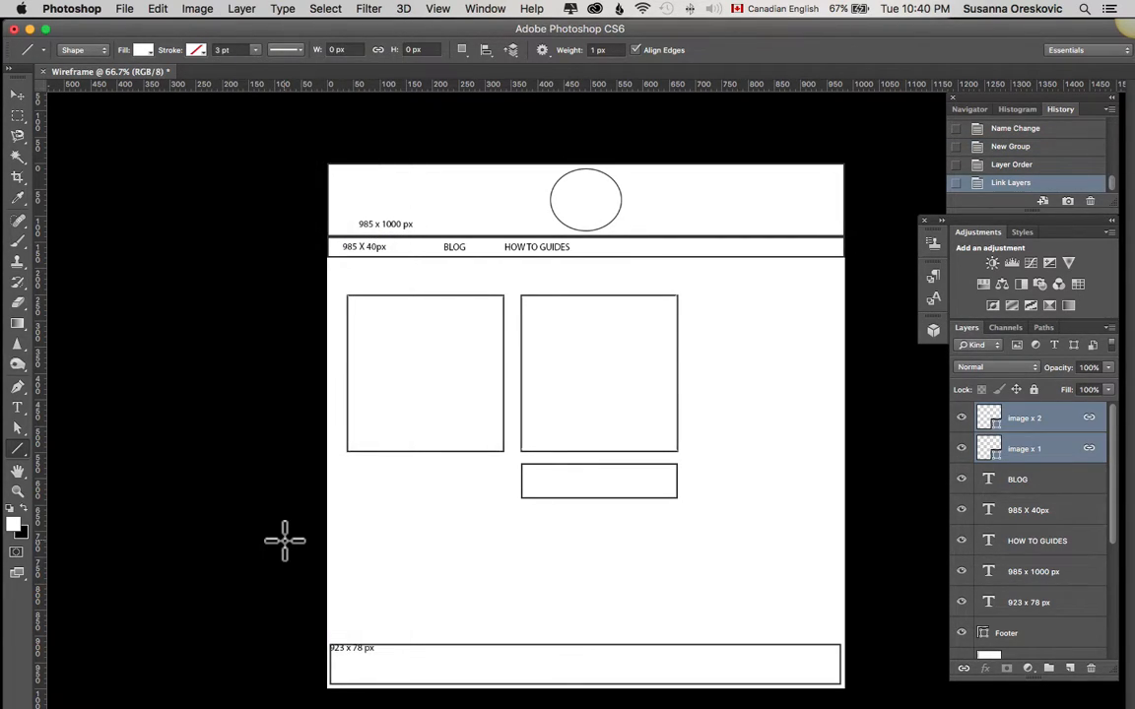
pyautogui.press('alt+super+z')
pyautogui.press('alt+super+z')
pyautogui.press('alt+super+z')
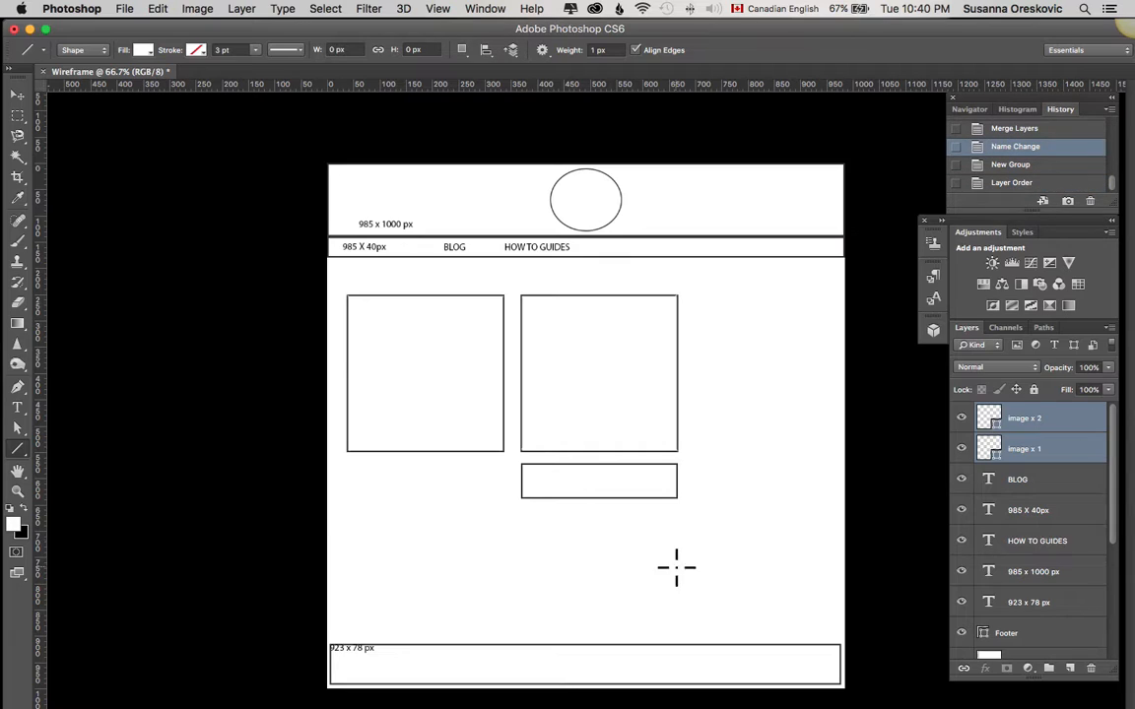
# Try combining the image x 2 and image x 1 layers with Unite Shapes, and undo the combination.
pyautogui.click(241, 9)
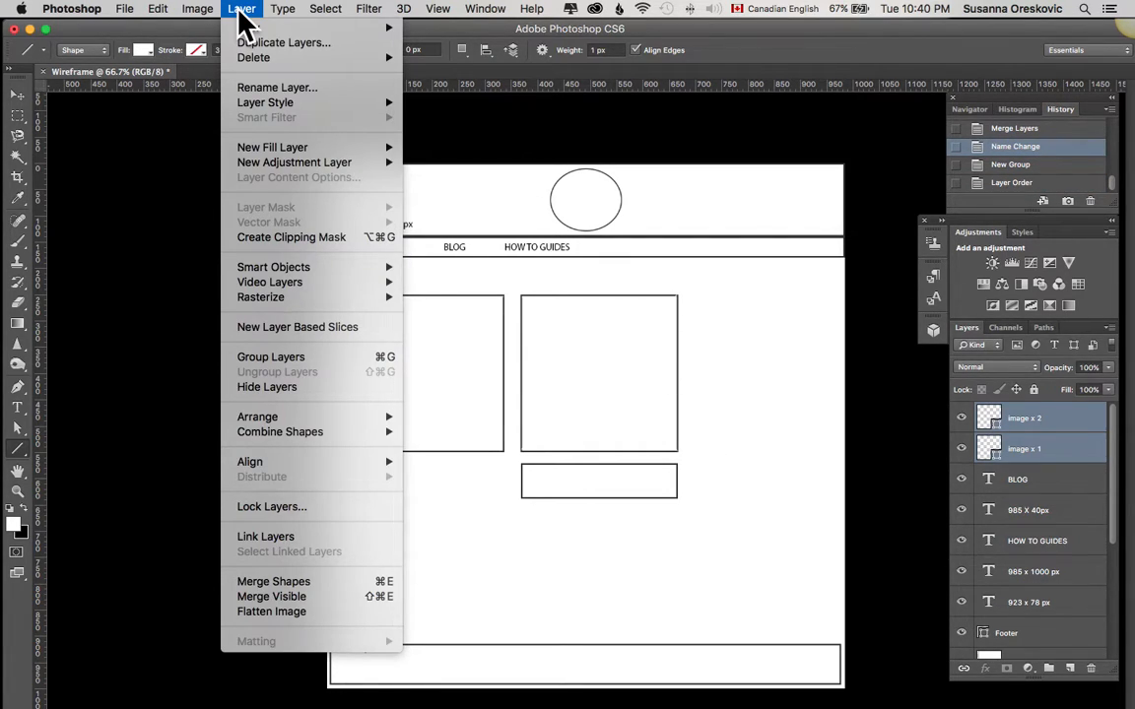
pyautogui.moveTo(302, 433)
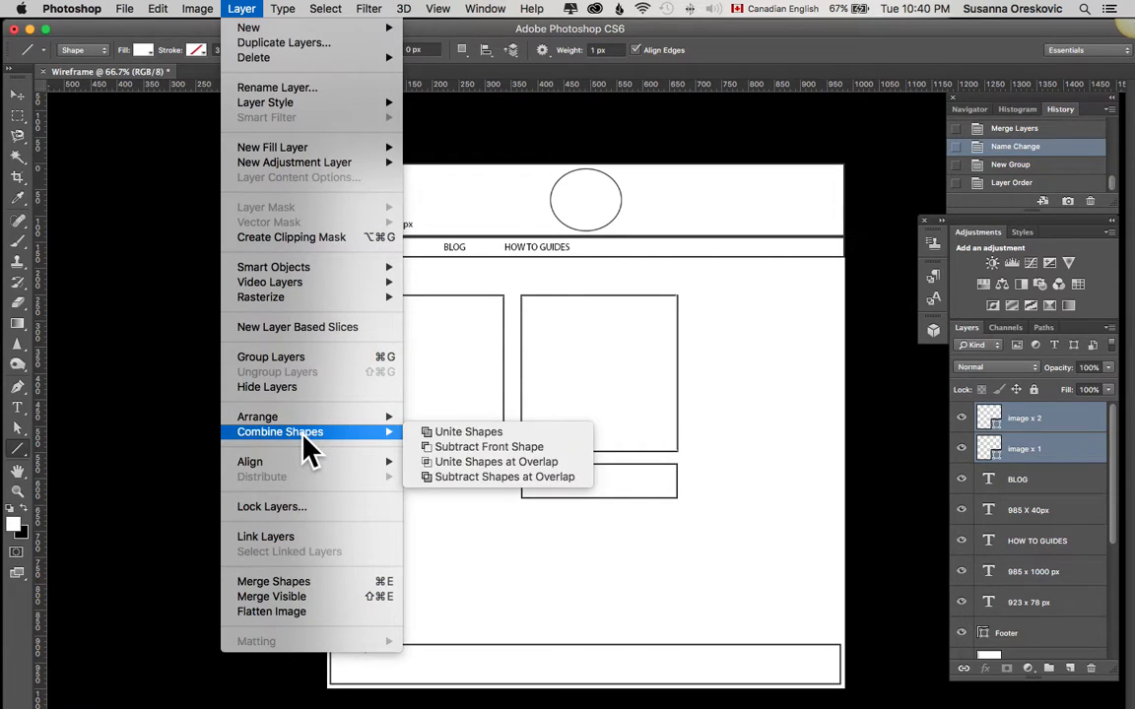
pyautogui.click(473, 433)
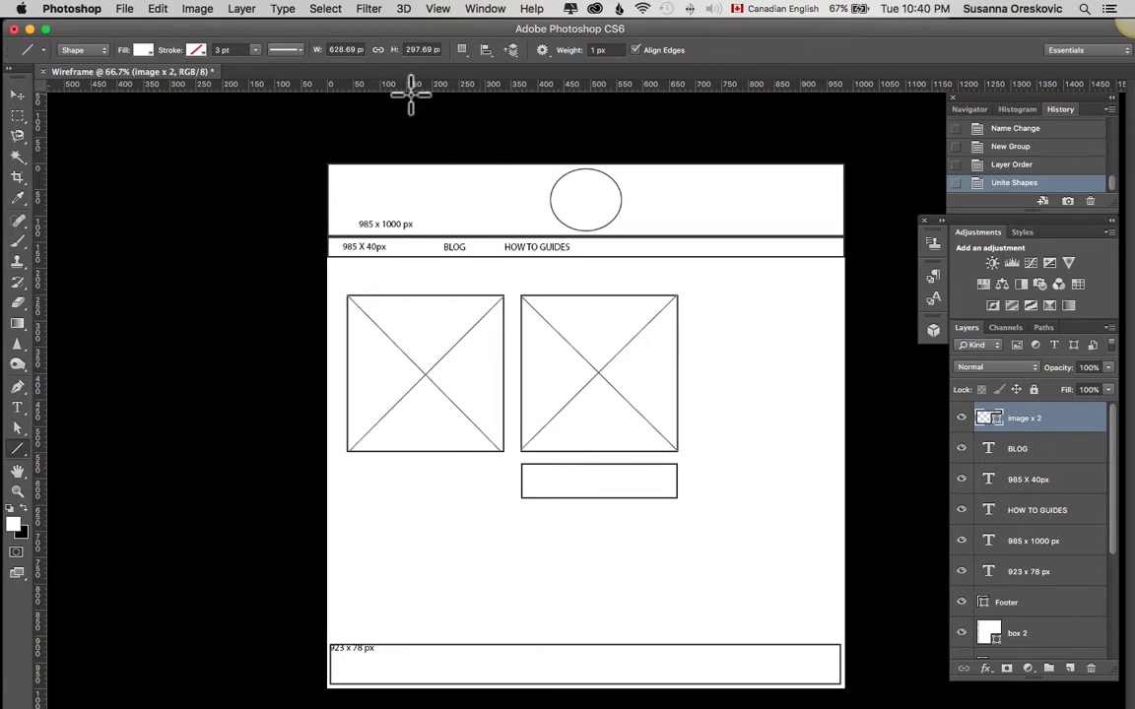
pyautogui.click(254, 12)
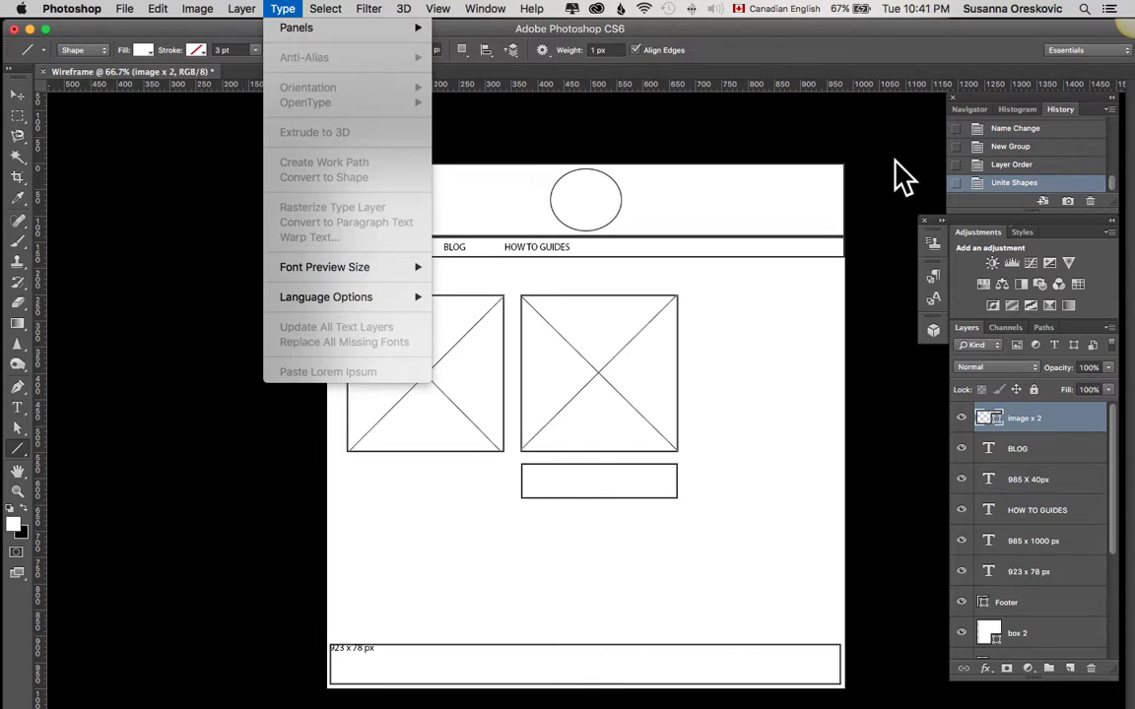
pyautogui.moveTo(242, 10)
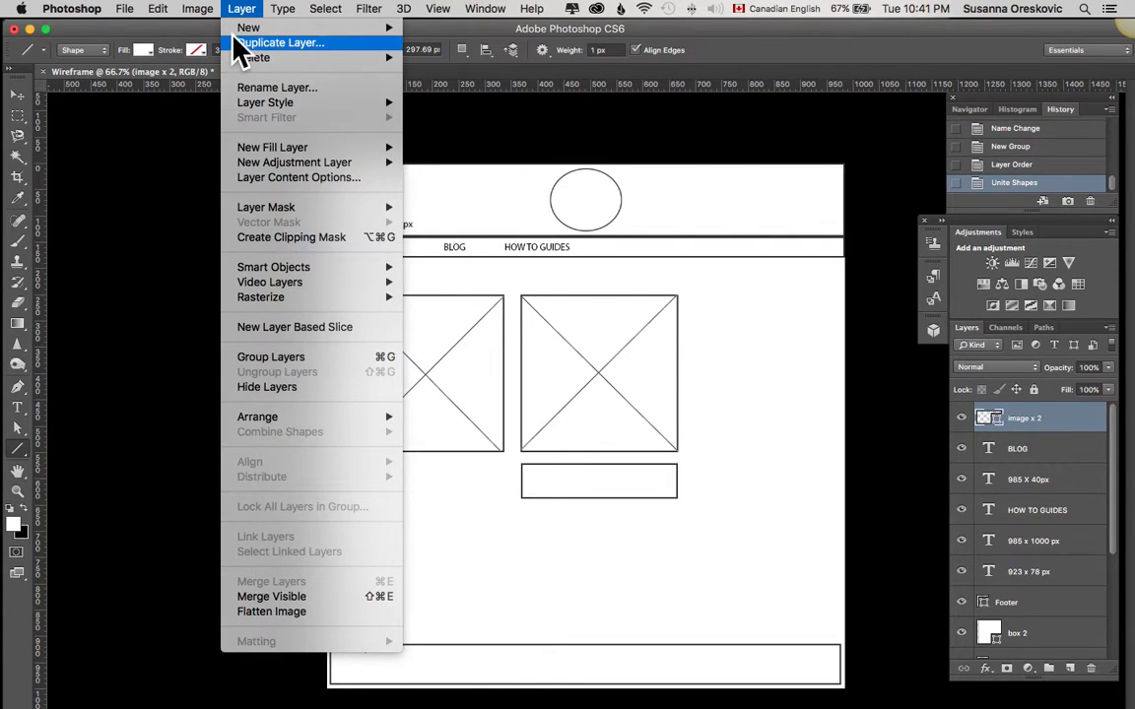
pyautogui.click(996, 183)
pyautogui.press('super+alt+z')
pyautogui.press('super+alt+z')
pyautogui.press('super+alt+z')
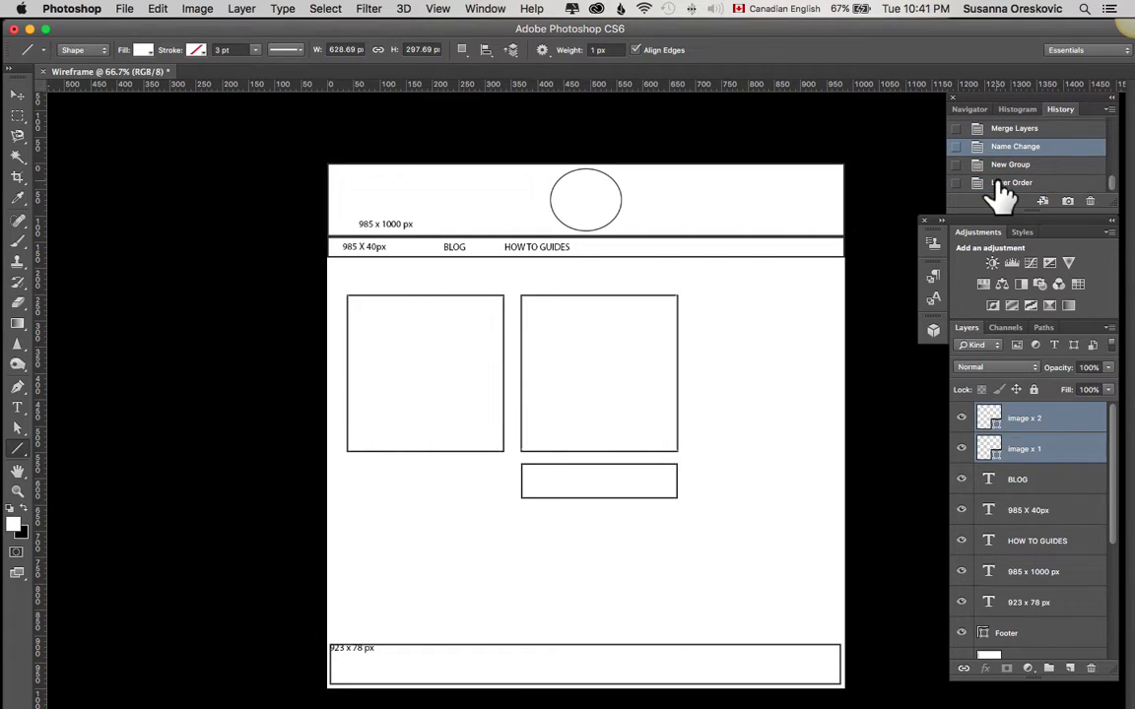
# Merge the selected image x 2 and image x 1 layers into one layer with Merge Shapes.
pyautogui.click(243, 10)
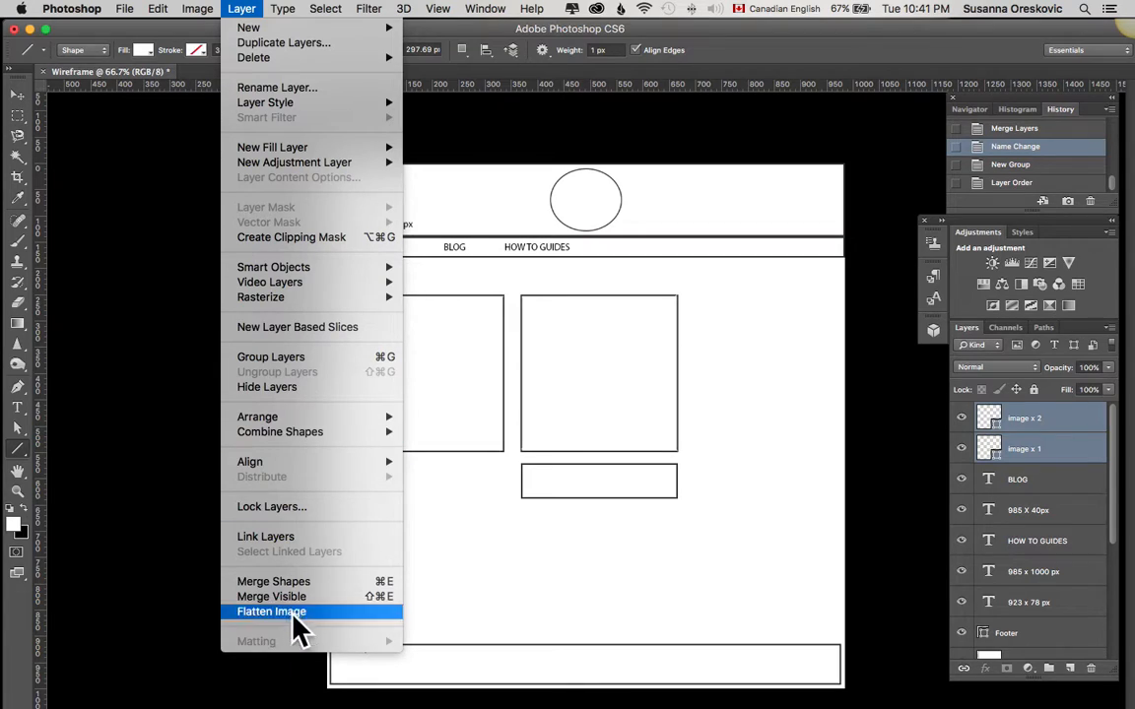
pyautogui.click(282, 581)
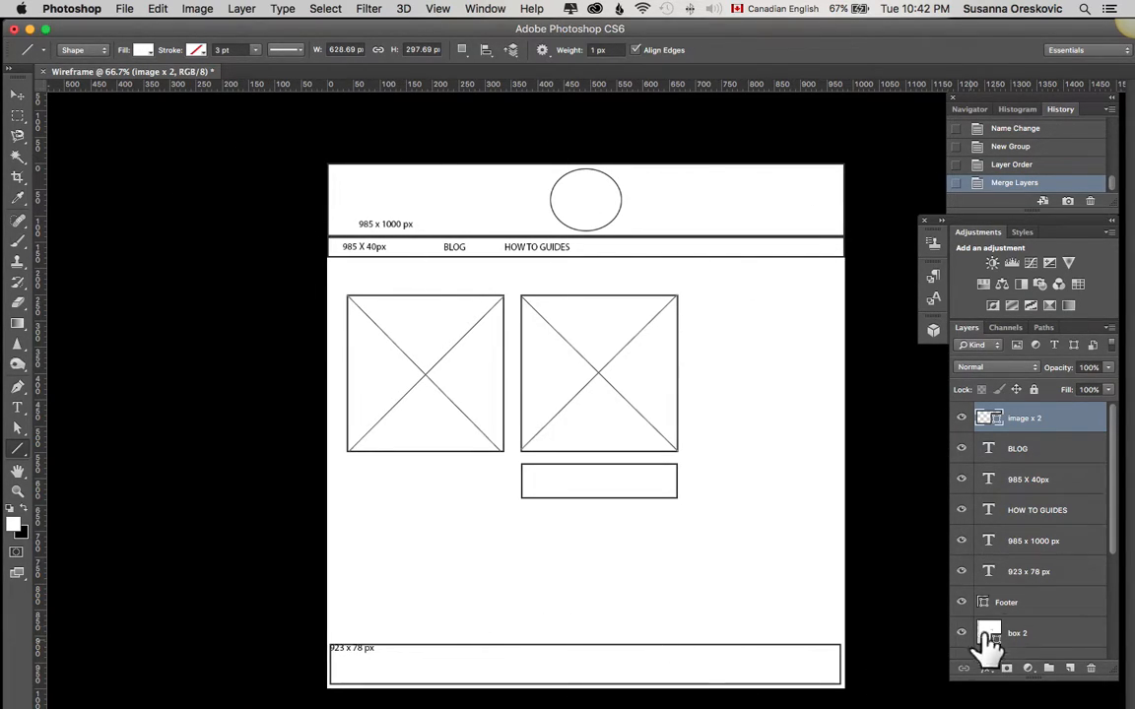
# Create a new layer group above the image x 2 layer and name it Wireframe.
pyautogui.click(1049, 670)
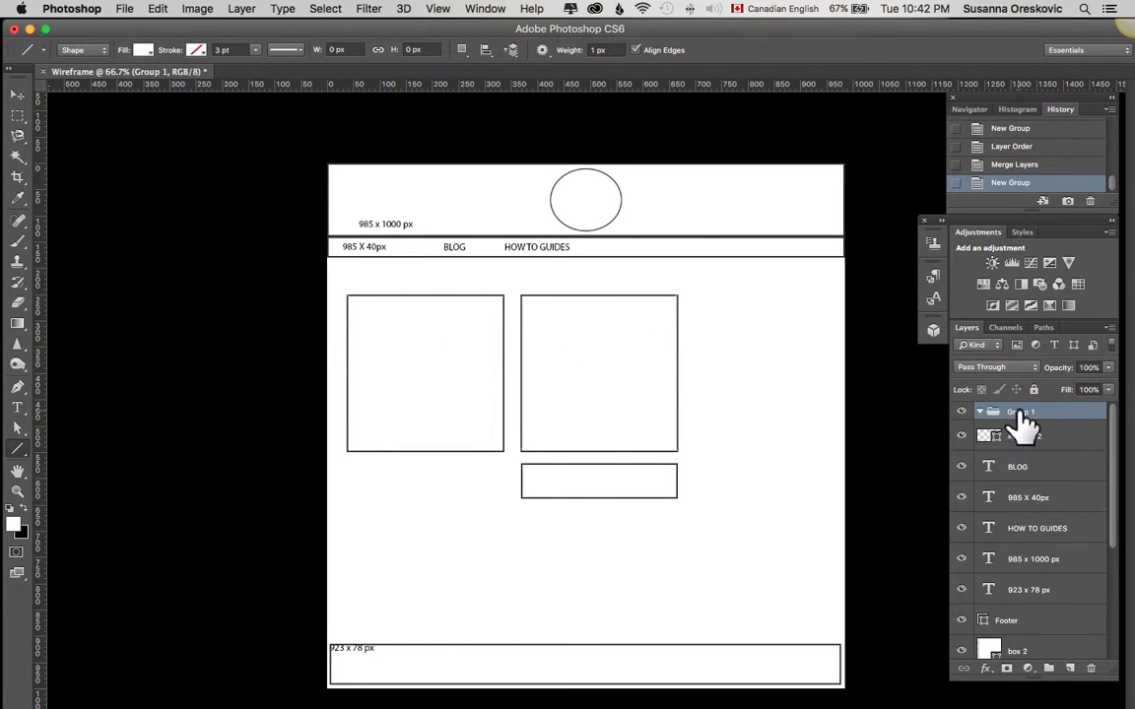
pyautogui.doubleClick(1022, 412)
pyautogui.write('Wireframe')
pyautogui.press('Return')
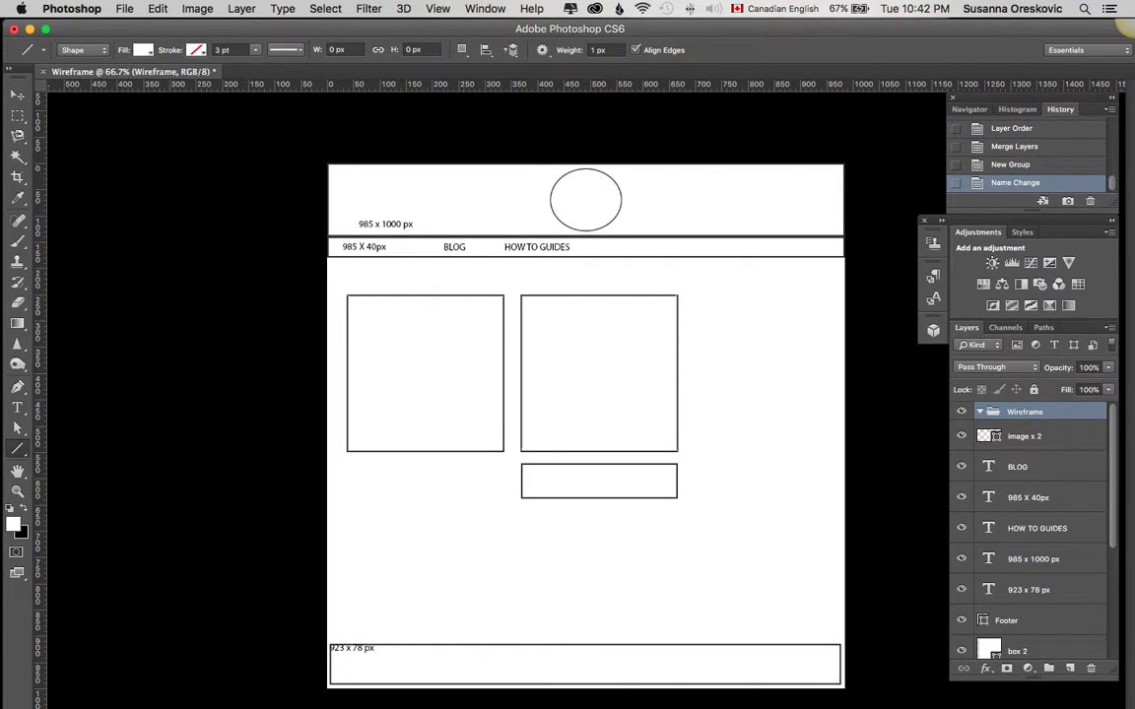
# Move all layers from image x 2 down to Main into the Wireframe group.
pyautogui.click(1066, 441)
pyautogui.scroll(-4, 1058, 522)
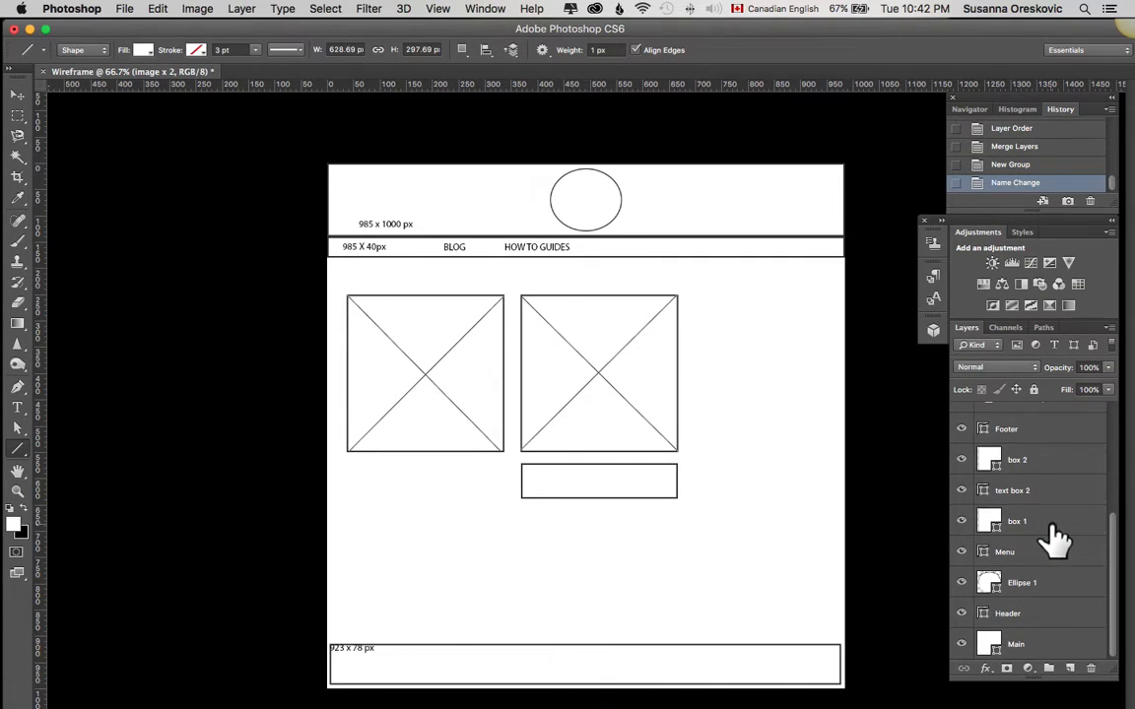
pyautogui.keyDown('shift'); pyautogui.click(1059, 650); pyautogui.keyUp('shift')
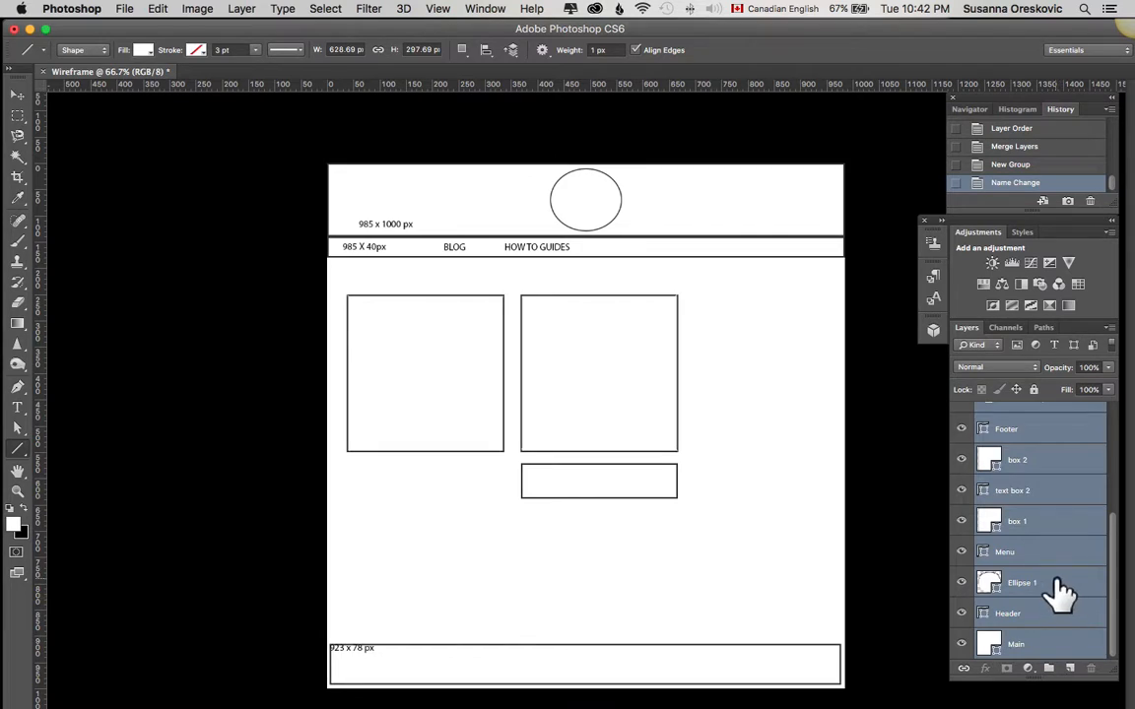
pyautogui.scroll(5, 1055, 591)
pyautogui.moveTo(1064, 443); pyautogui.dragTo(1033, 415)
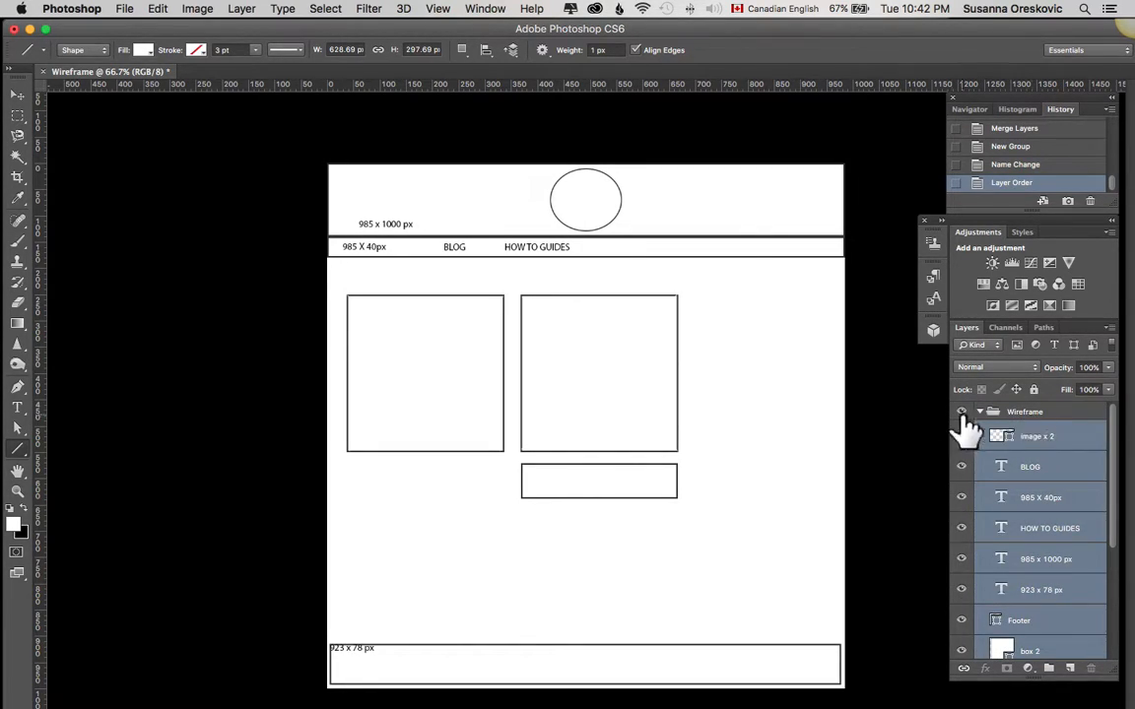
# Collapse and re-expand the Wireframe group to check the layers it contains.
pyautogui.click(979, 413)
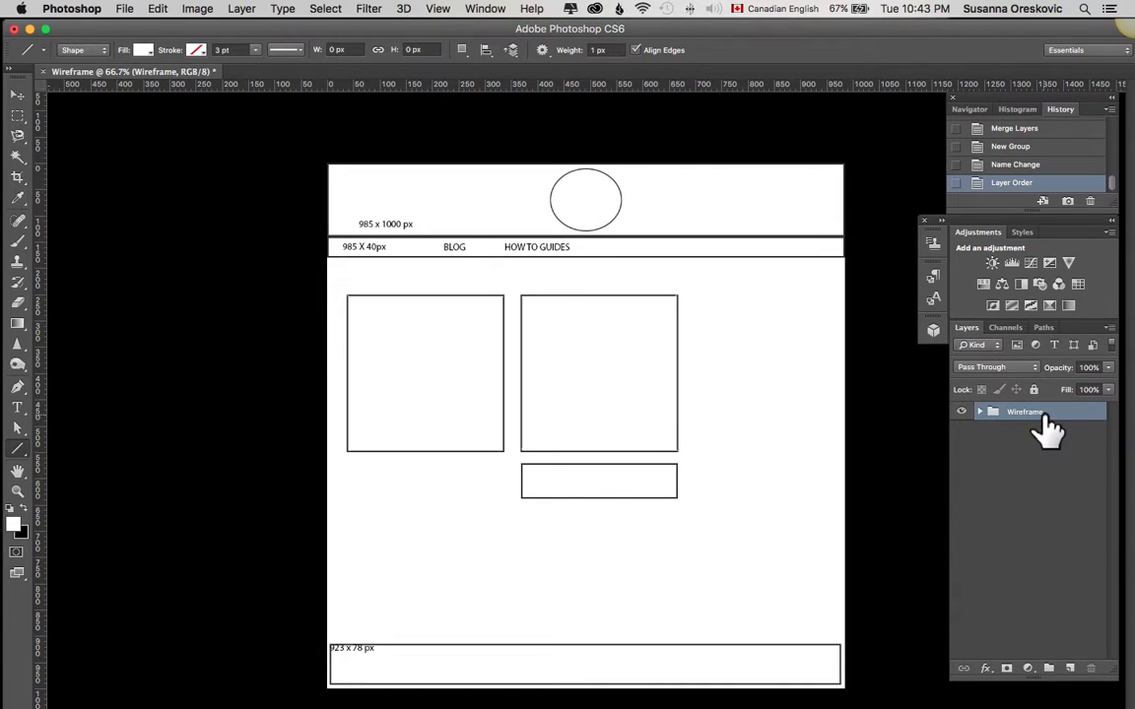
pyautogui.click(979, 412)
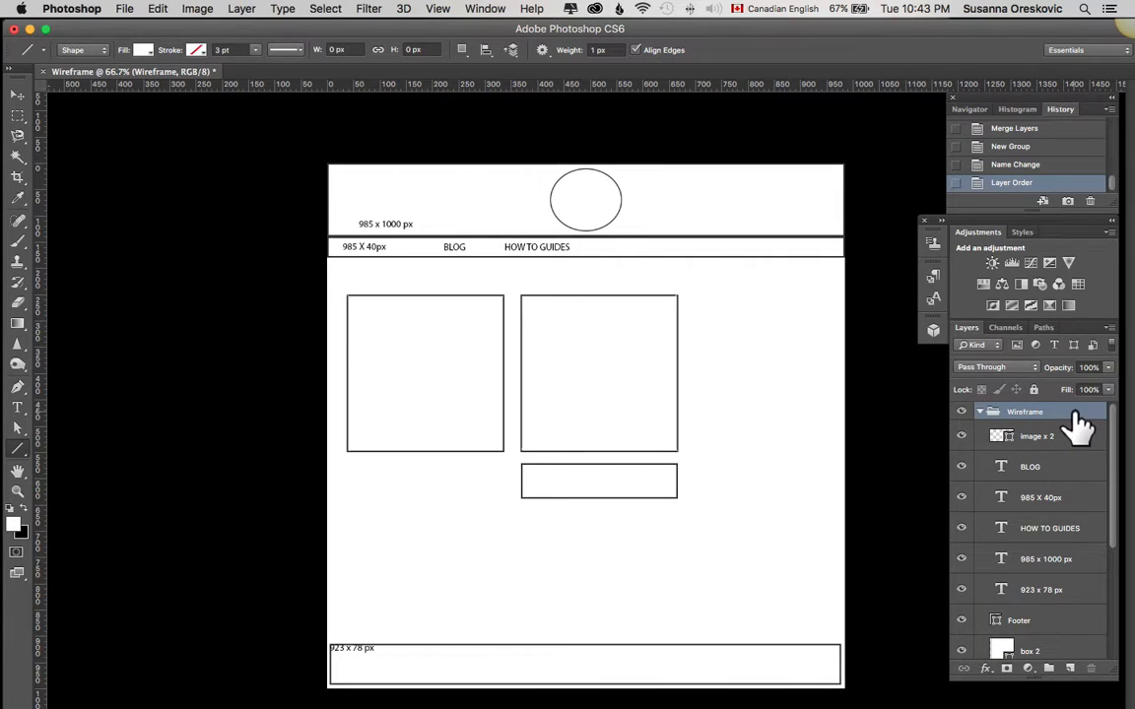
pyautogui.scroll(-5, 1059, 451)
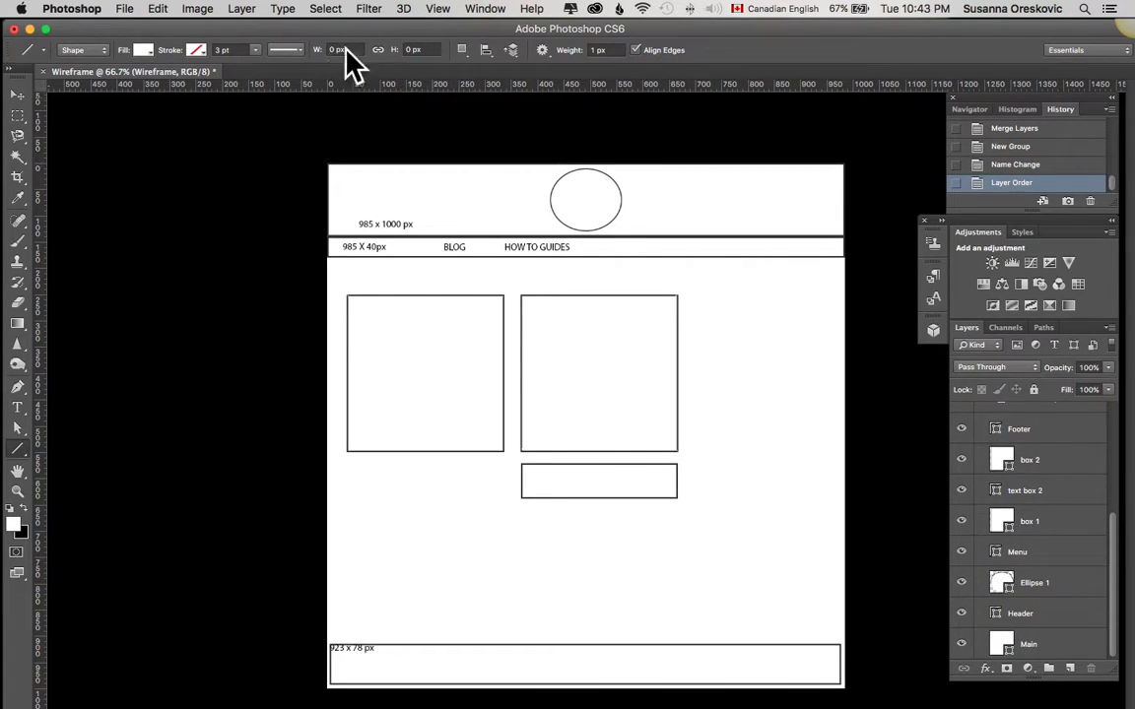